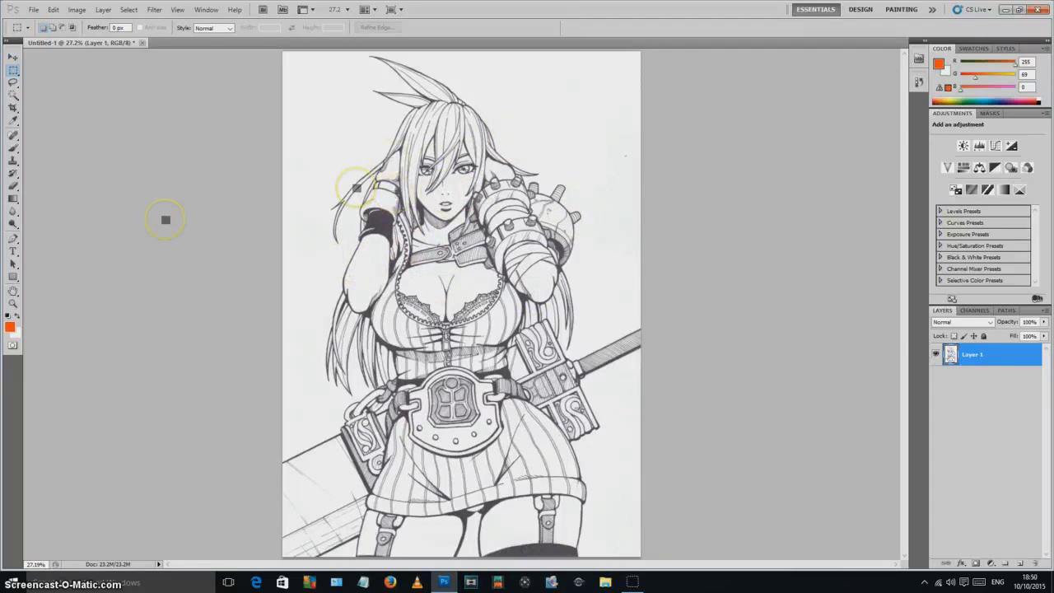
Set the foreground colour to a light orange with RGB values 253, 201, 110.
{"action": "left_click", "coordinate": [10, 328]}
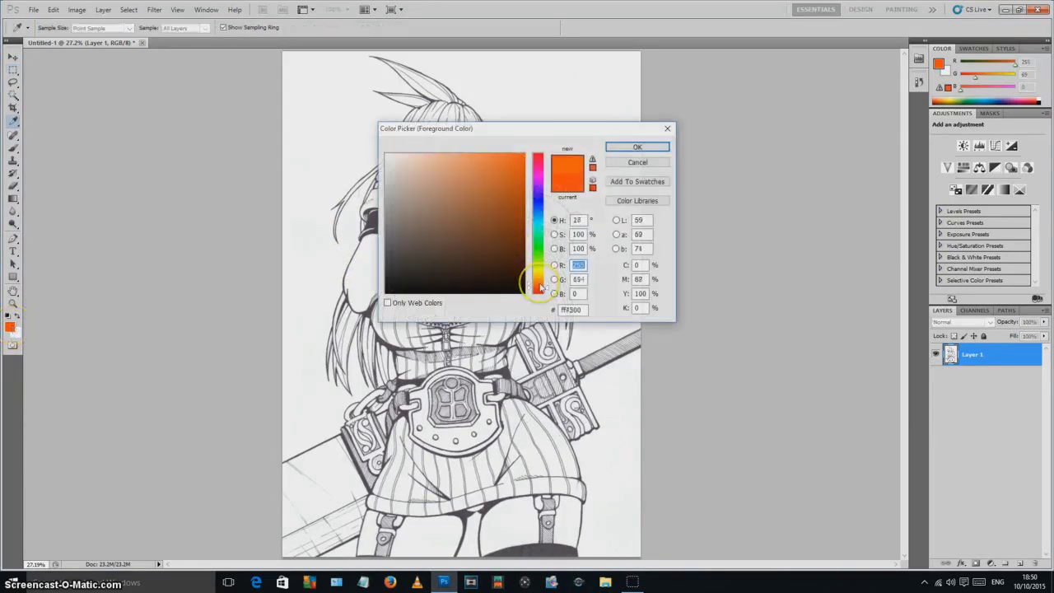
{"action": "left_click_drag", "start_coordinate": [540, 286], "coordinate": [538, 278]}
{"action": "left_click", "coordinate": [479, 171]}
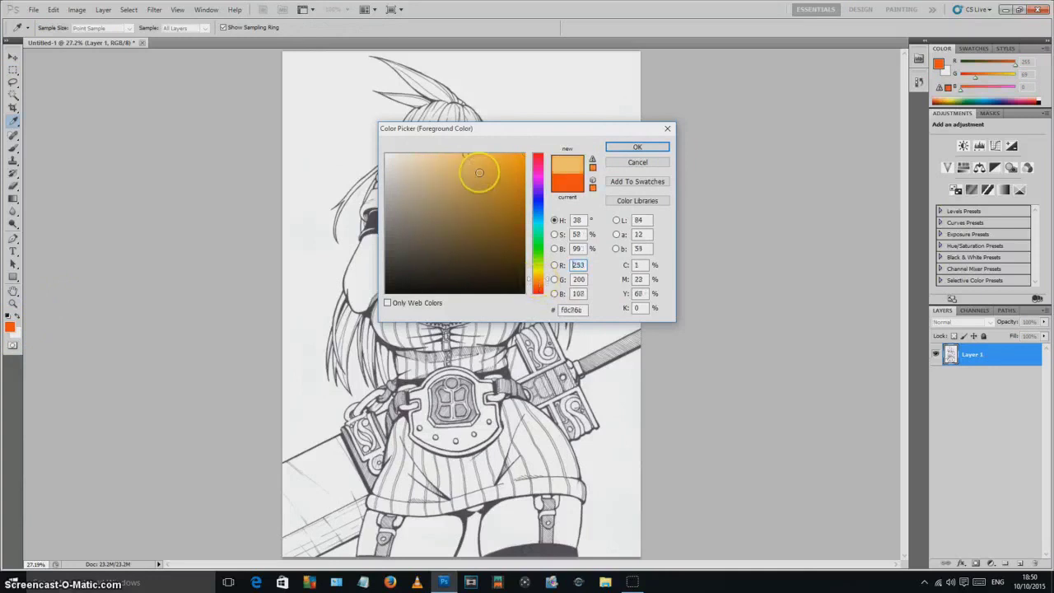
{"action": "left_click", "coordinate": [642, 146]}
{"action": "key", "text": "m"}
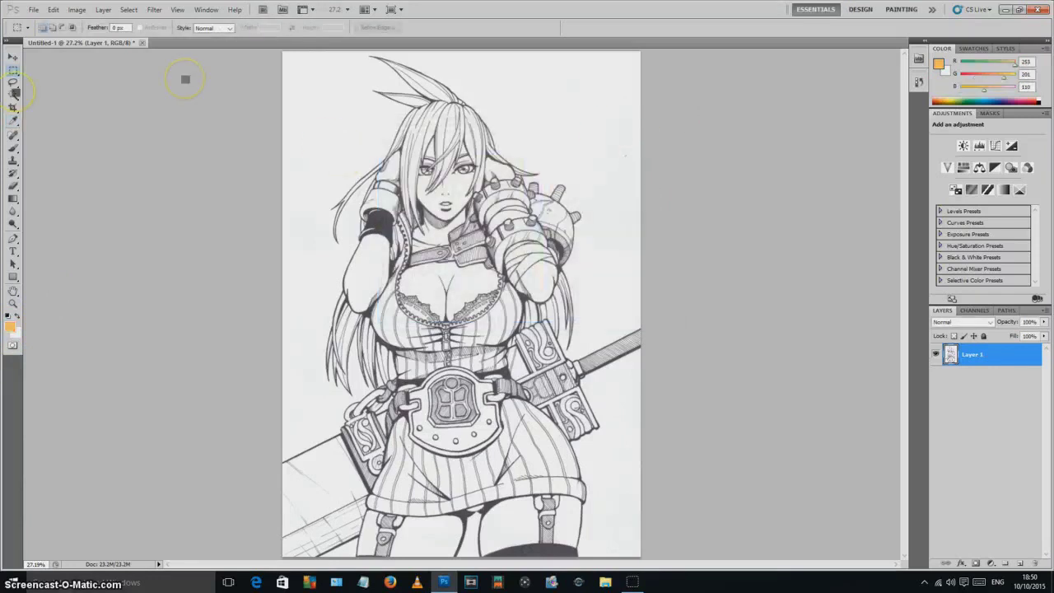
Choose the Brush tool and set its opacity to 100%.
{"action": "left_click", "coordinate": [13, 148]}
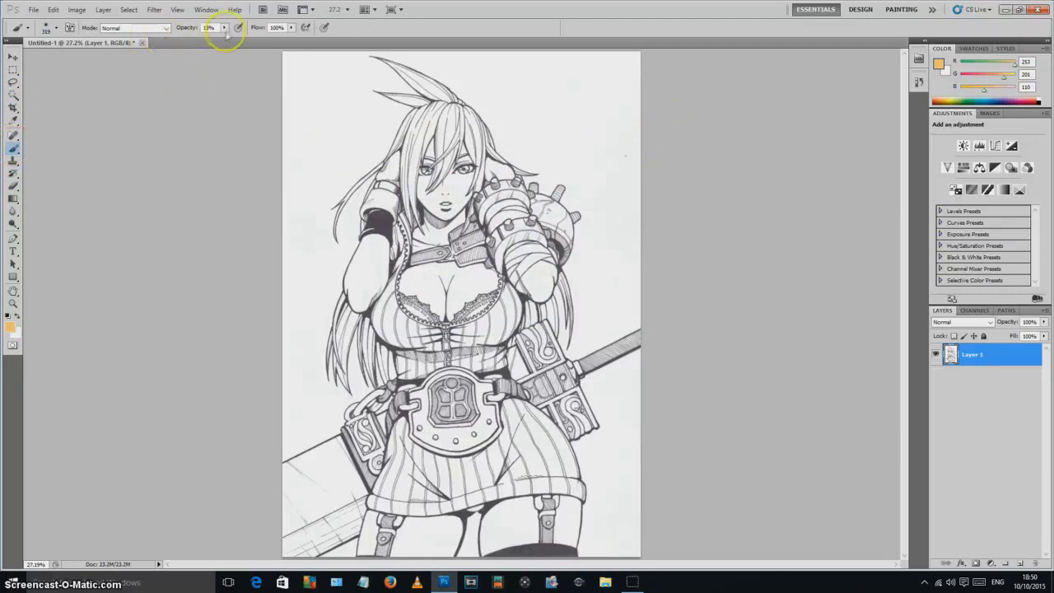
{"action": "left_click", "coordinate": [225, 30]}
{"action": "left_click_drag", "start_coordinate": [264, 39], "coordinate": [276, 39]}
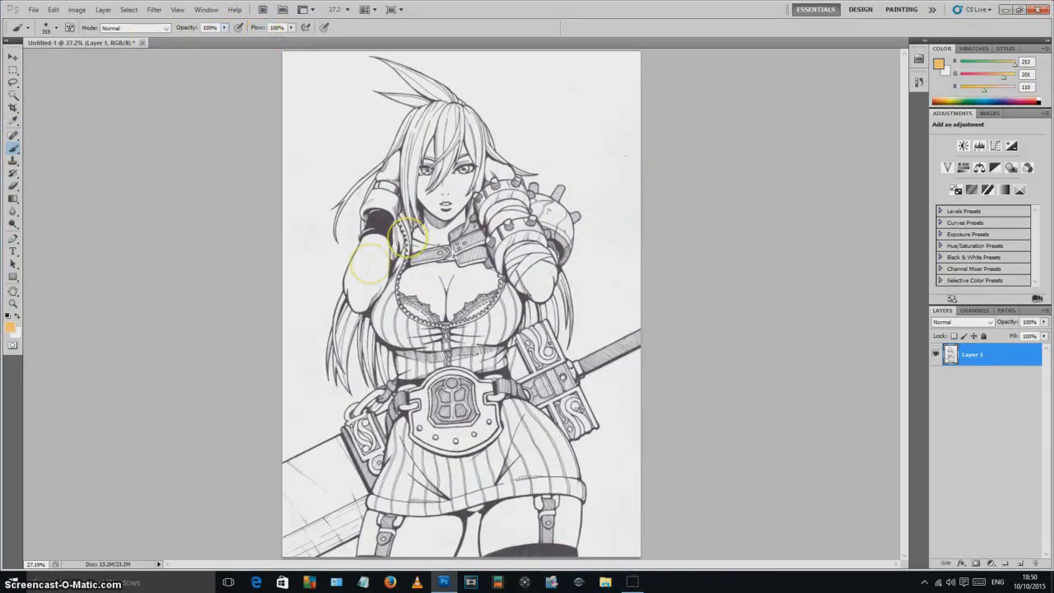
Try painting light orange over the character's chest and neck directly on Layer 1, and undo the strokes.
{"action": "mouse_move", "coordinate": [466, 280]}
{"action": "left_mouse_down"}
{"action": "mouse_move", "coordinate": [407, 270]}
{"action": "mouse_move", "coordinate": [404, 261]}
{"action": "mouse_move", "coordinate": [416, 279]}
{"action": "mouse_move", "coordinate": [507, 295]}
{"action": "mouse_move", "coordinate": [439, 230]}
{"action": "mouse_move", "coordinate": [434, 204]}
{"action": "left_mouse_up"}
{"action": "mouse_move", "coordinate": [410, 274]}
{"action": "left_mouse_down"}
{"action": "mouse_move", "coordinate": [485, 197]}
{"action": "mouse_move", "coordinate": [370, 304]}
{"action": "mouse_move", "coordinate": [436, 346]}
{"action": "mouse_move", "coordinate": [487, 290]}
{"action": "mouse_move", "coordinate": [532, 301]}
{"action": "mouse_move", "coordinate": [539, 243]}
{"action": "mouse_move", "coordinate": [535, 268]}
{"action": "left_mouse_up"}
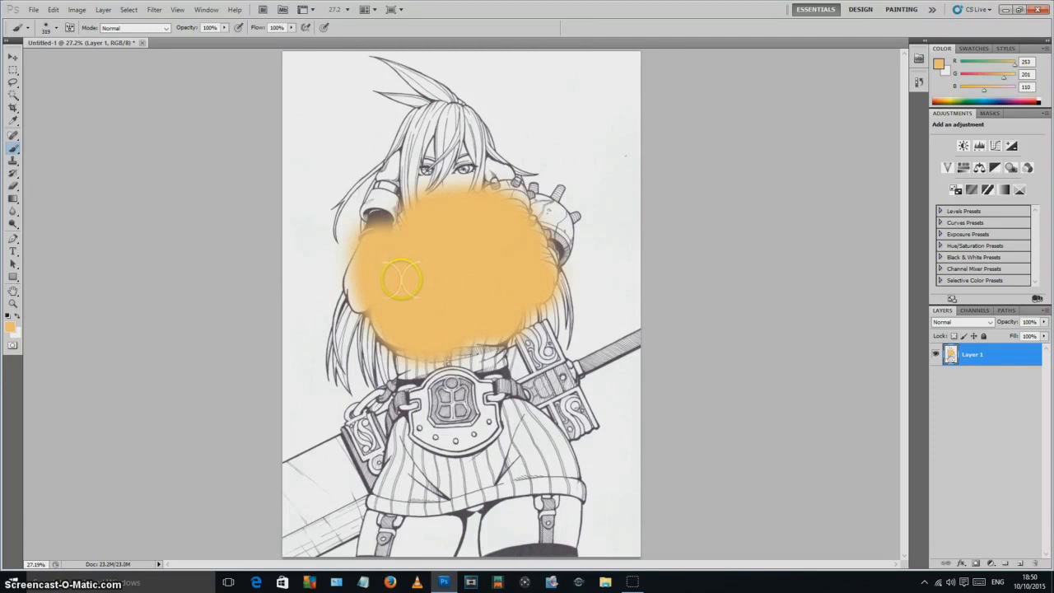
{"action": "key", "text": "ctrl+z"}
{"action": "key", "text": "ctrl+z"}
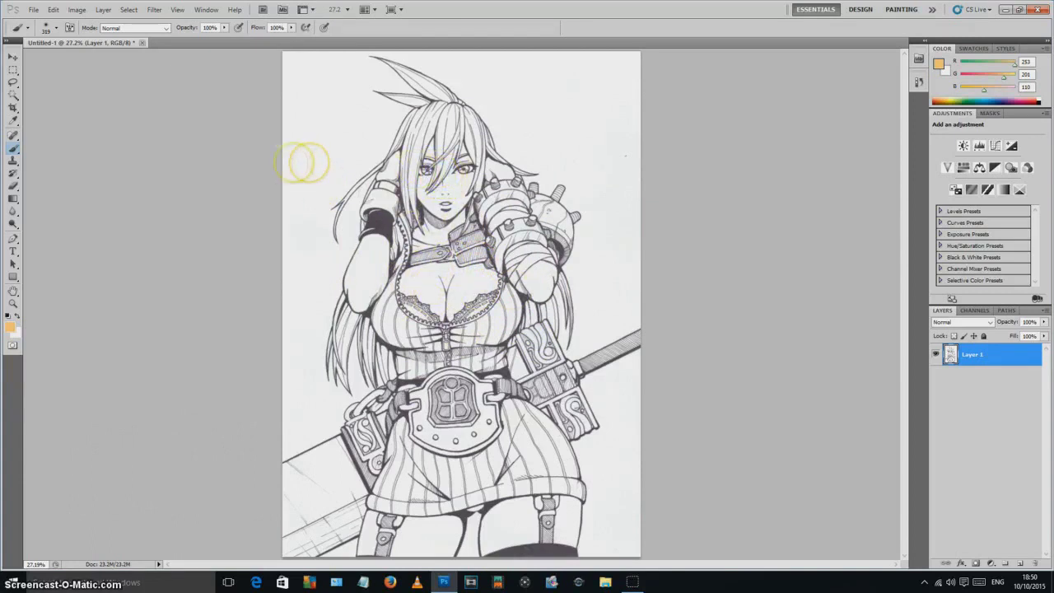
Create a new layer above the line art with its blend mode set to Multiply, and keep it active for painting.
{"action": "left_click", "coordinate": [103, 10]}
{"action": "mouse_move", "coordinate": [115, 21]}
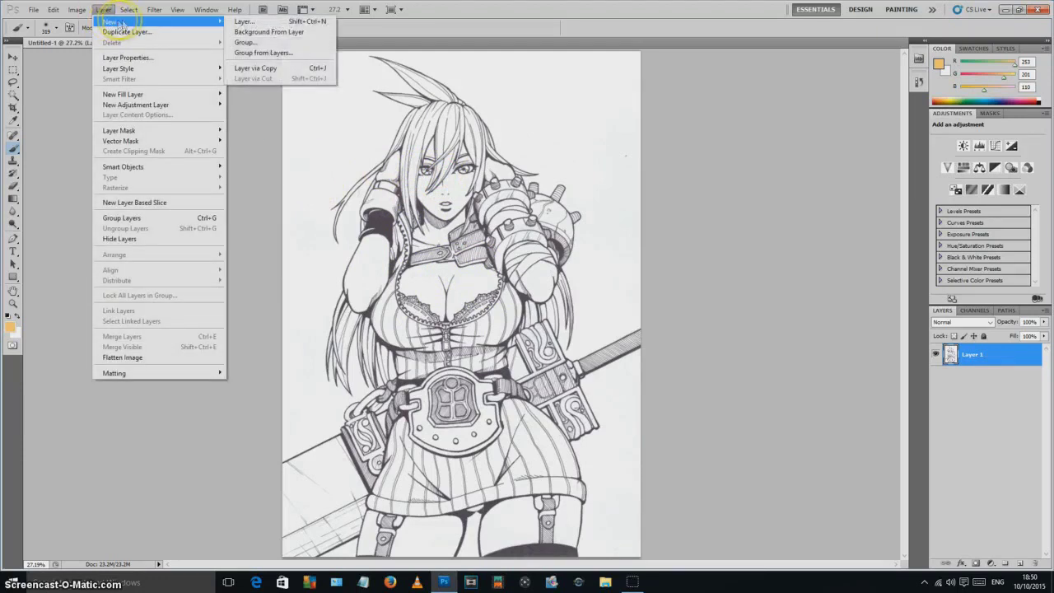
{"action": "left_click", "coordinate": [273, 25]}
{"action": "left_click_drag", "start_coordinate": [541, 165], "coordinate": [681, 99]}
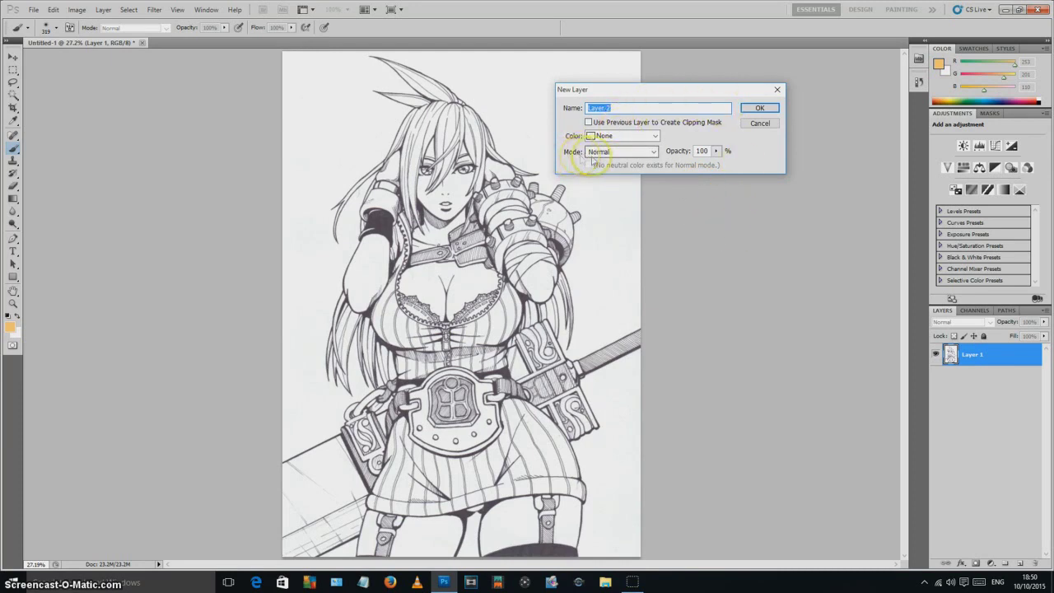
{"action": "left_click", "coordinate": [654, 152]}
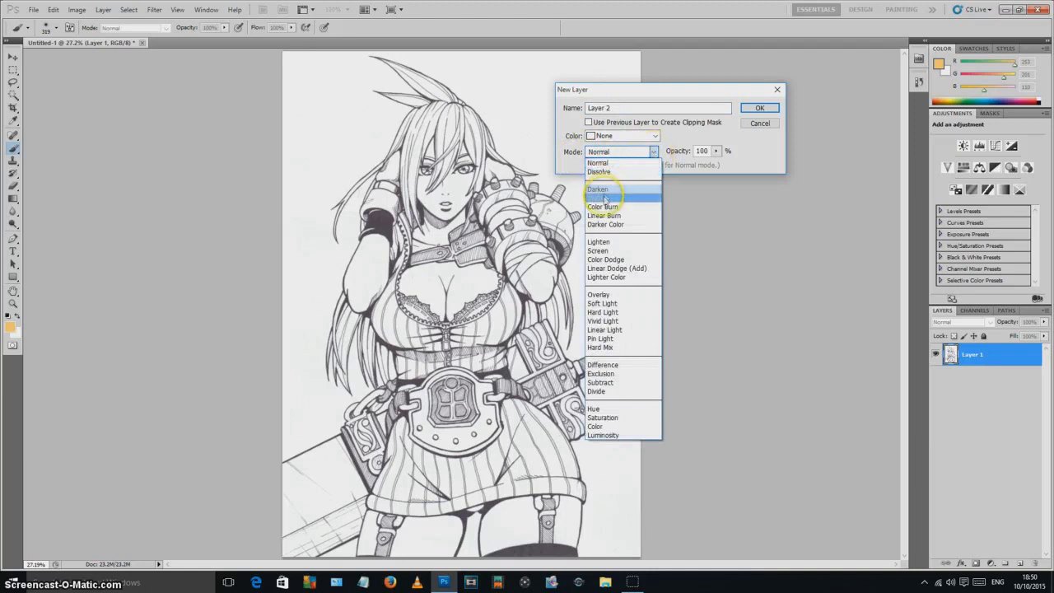
{"action": "left_click", "coordinate": [614, 193]}
{"action": "left_click", "coordinate": [757, 108]}
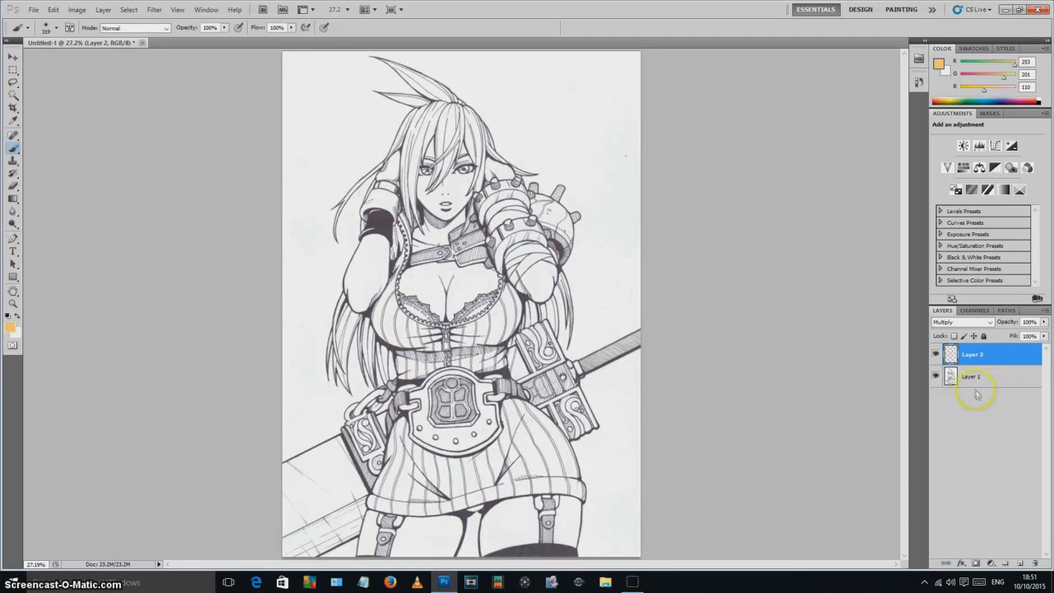
{"action": "left_click", "coordinate": [971, 378]}
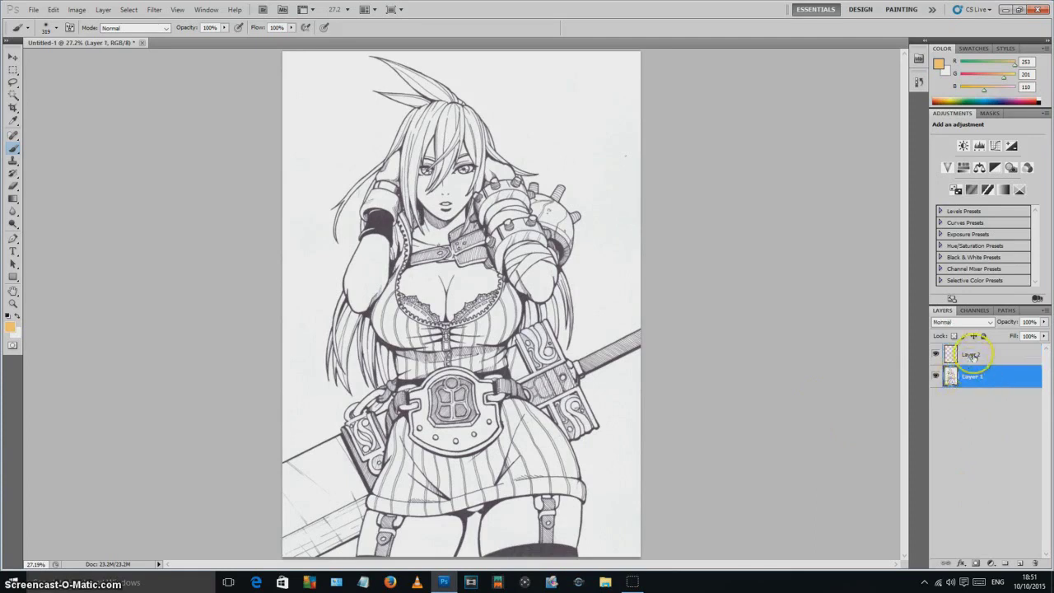
{"action": "left_click", "coordinate": [972, 355]}
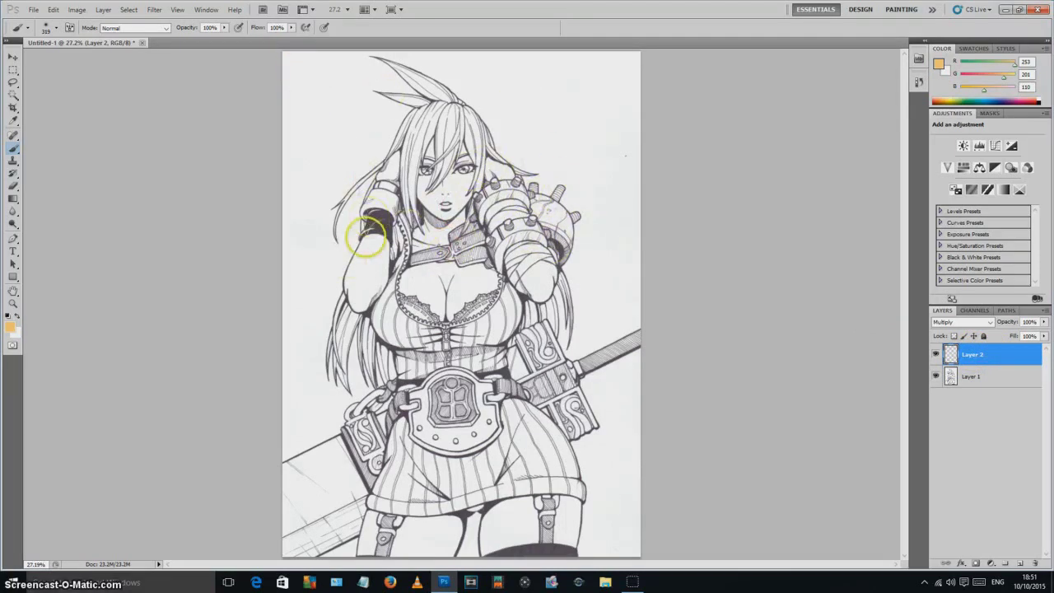
Paint light orange over the character's chest, neck, face and both arms on the Multiply layer.
{"action": "mouse_move", "coordinate": [375, 339]}
{"action": "left_mouse_down"}
{"action": "mouse_move", "coordinate": [361, 316]}
{"action": "mouse_move", "coordinate": [445, 354]}
{"action": "mouse_move", "coordinate": [400, 331]}
{"action": "mouse_move", "coordinate": [475, 270]}
{"action": "mouse_move", "coordinate": [411, 275]}
{"action": "mouse_move", "coordinate": [422, 271]}
{"action": "mouse_move", "coordinate": [414, 268]}
{"action": "mouse_move", "coordinate": [434, 286]}
{"action": "mouse_move", "coordinate": [462, 270]}
{"action": "mouse_move", "coordinate": [451, 284]}
{"action": "mouse_move", "coordinate": [427, 271]}
{"action": "mouse_move", "coordinate": [434, 229]}
{"action": "left_mouse_up"}
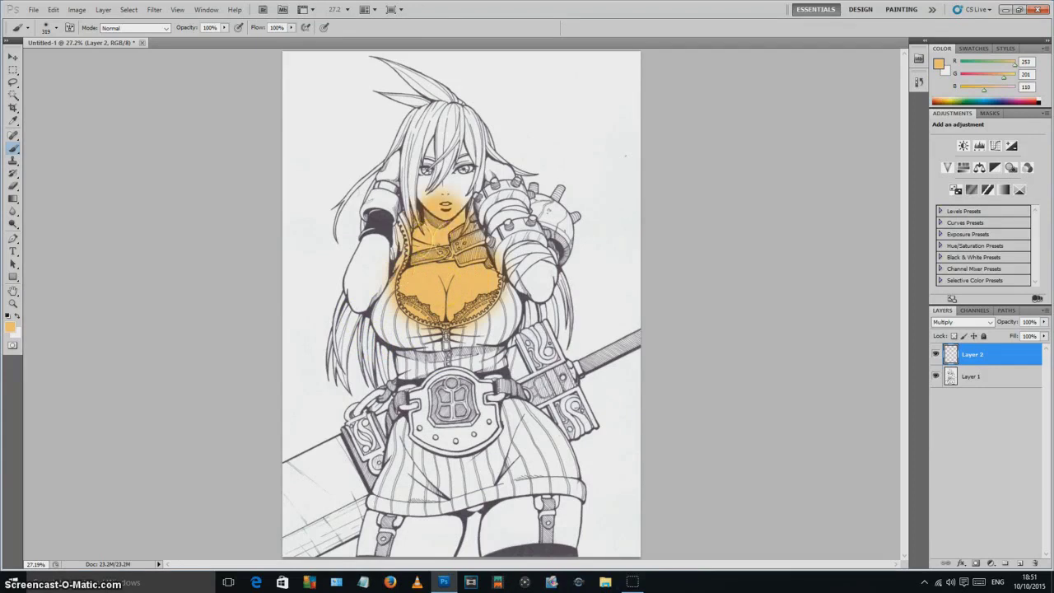
{"action": "left_click", "coordinate": [971, 376]}
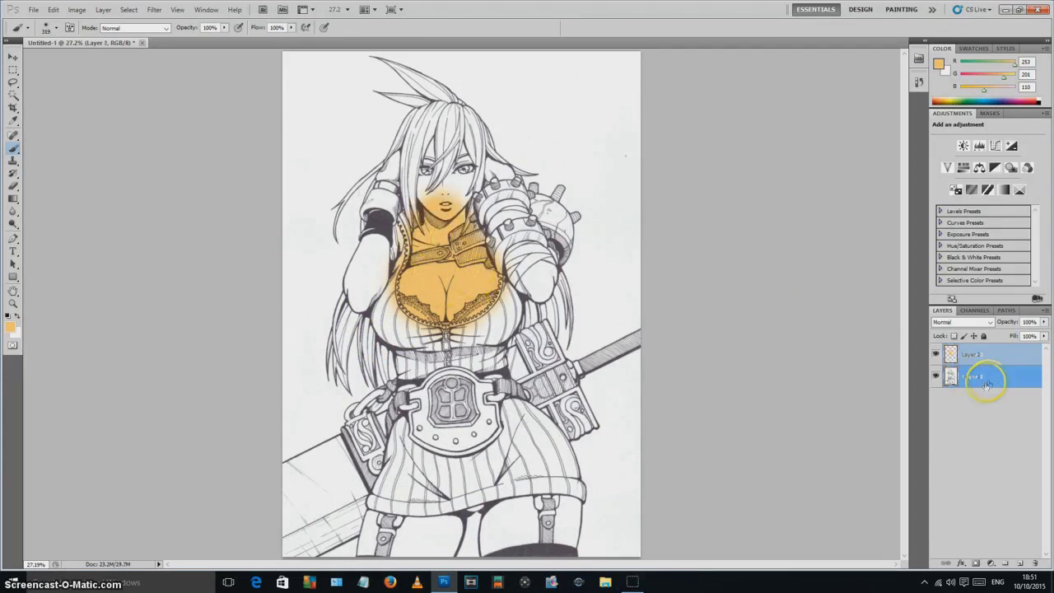
{"action": "left_click", "coordinate": [984, 355]}
{"action": "mouse_move", "coordinate": [436, 218]}
{"action": "left_mouse_down"}
{"action": "mouse_move", "coordinate": [407, 161]}
{"action": "mouse_move", "coordinate": [440, 136]}
{"action": "mouse_move", "coordinate": [486, 196]}
{"action": "mouse_move", "coordinate": [482, 217]}
{"action": "left_mouse_up"}
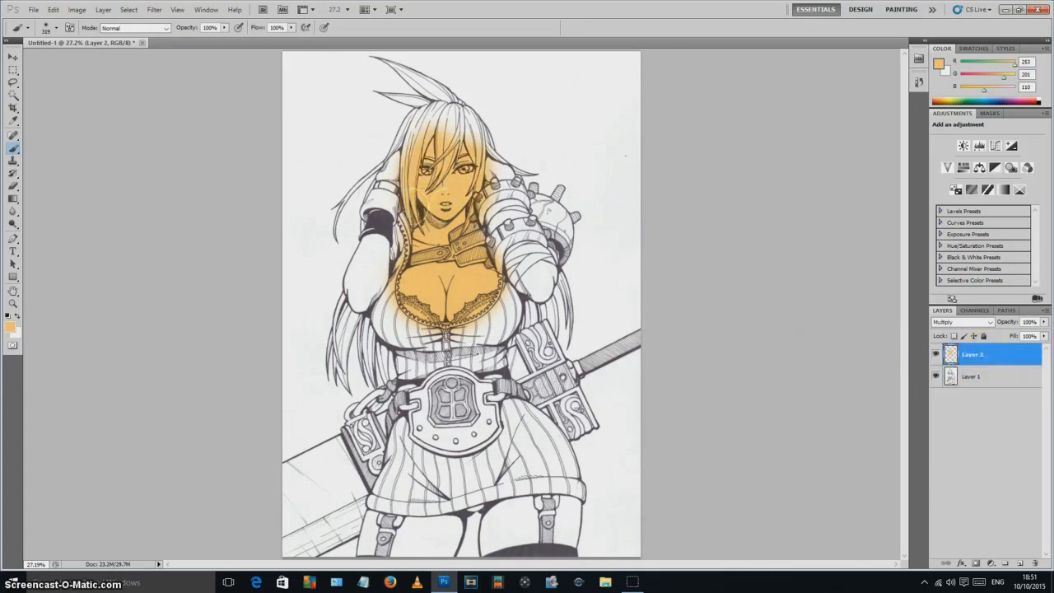
{"action": "mouse_move", "coordinate": [450, 277]}
{"action": "left_mouse_down"}
{"action": "mouse_move", "coordinate": [366, 263]}
{"action": "mouse_move", "coordinate": [354, 292]}
{"action": "mouse_move", "coordinate": [371, 265]}
{"action": "left_mouse_up"}
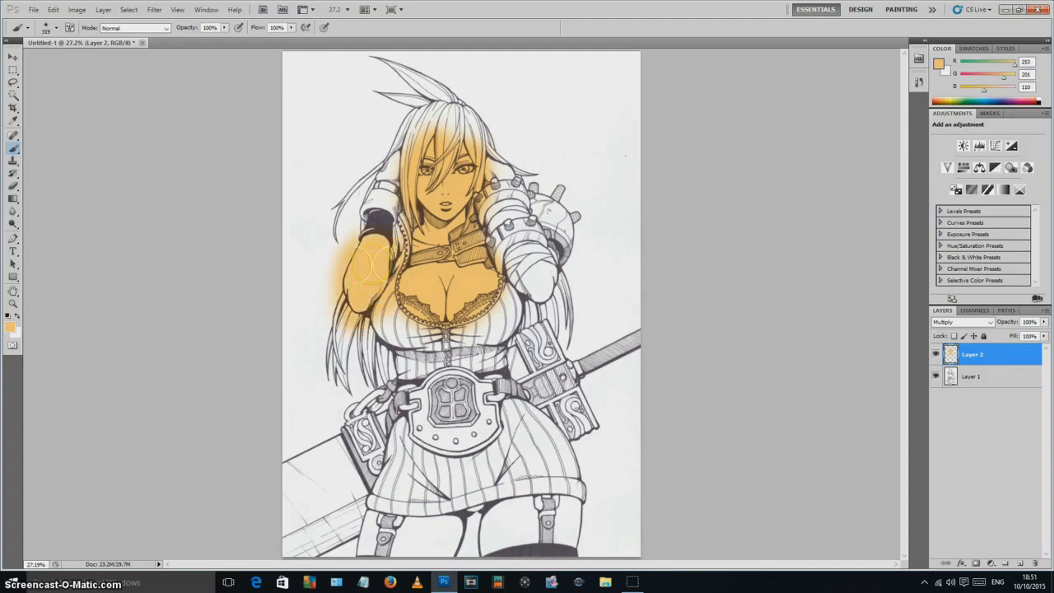
{"action": "mouse_move", "coordinate": [527, 276]}
{"action": "left_mouse_down"}
{"action": "mouse_move", "coordinate": [568, 296]}
{"action": "mouse_move", "coordinate": [535, 271]}
{"action": "mouse_move", "coordinate": [491, 180]}
{"action": "mouse_move", "coordinate": [461, 243]}
{"action": "left_mouse_up"}
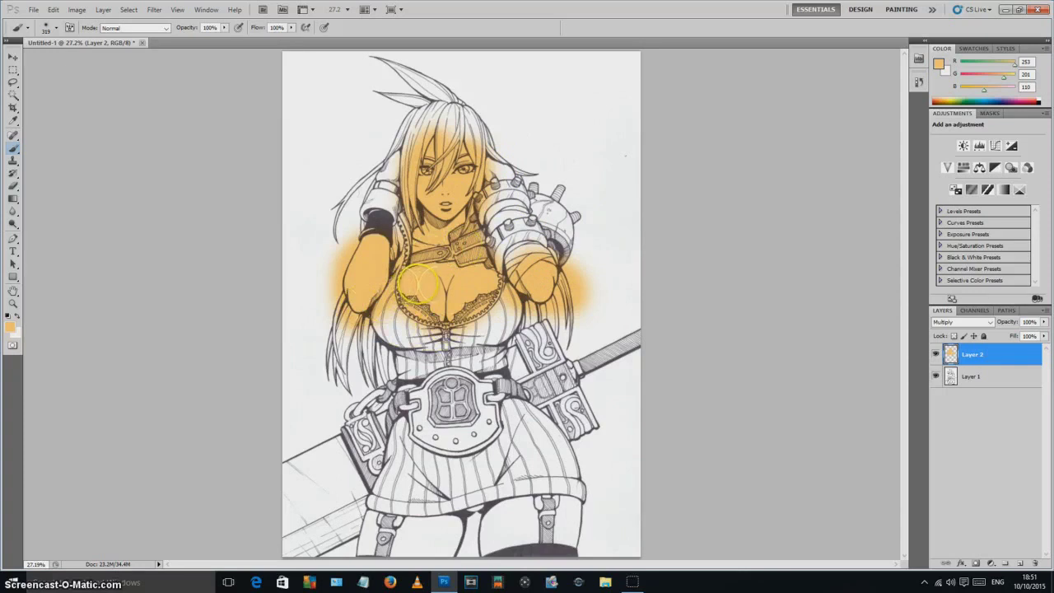
{"action": "mouse_move", "coordinate": [445, 311]}
{"action": "left_mouse_down"}
{"action": "mouse_move", "coordinate": [499, 327]}
{"action": "mouse_move", "coordinate": [491, 284]}
{"action": "mouse_move", "coordinate": [414, 224]}
{"action": "left_mouse_up"}
Undo all the orange strokes on Layer 2 and merge the empty layer down into Layer 1.
{"action": "key", "text": "ctrl+alt+z"}
{"action": "key", "text": "ctrl+alt+z"}
{"action": "key", "text": "ctrl+alt+z"}
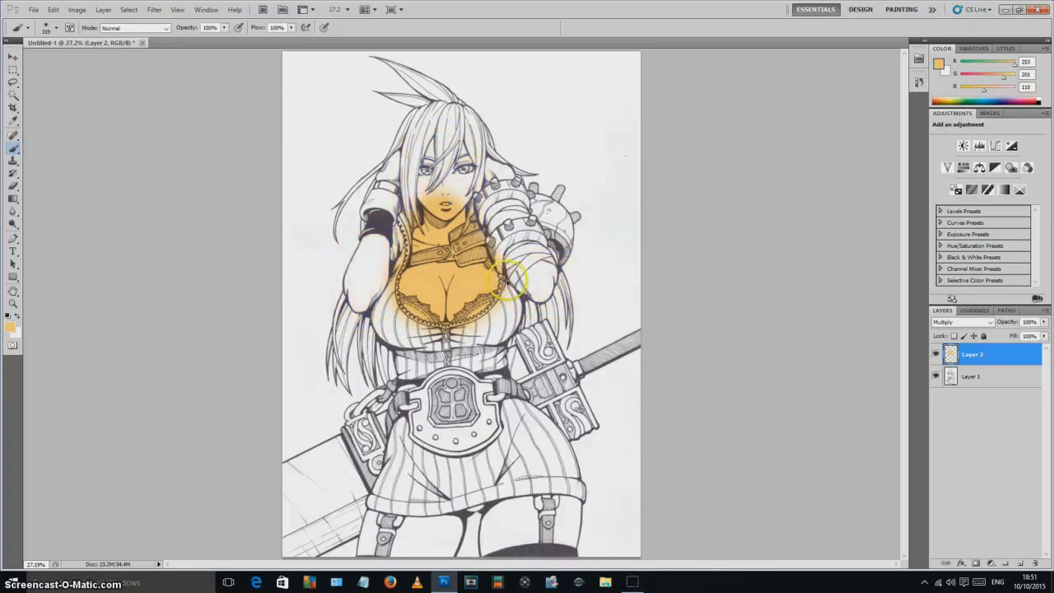
{"action": "key", "text": "ctrl+alt+z"}
{"action": "key", "text": "ctrl+alt+z"}
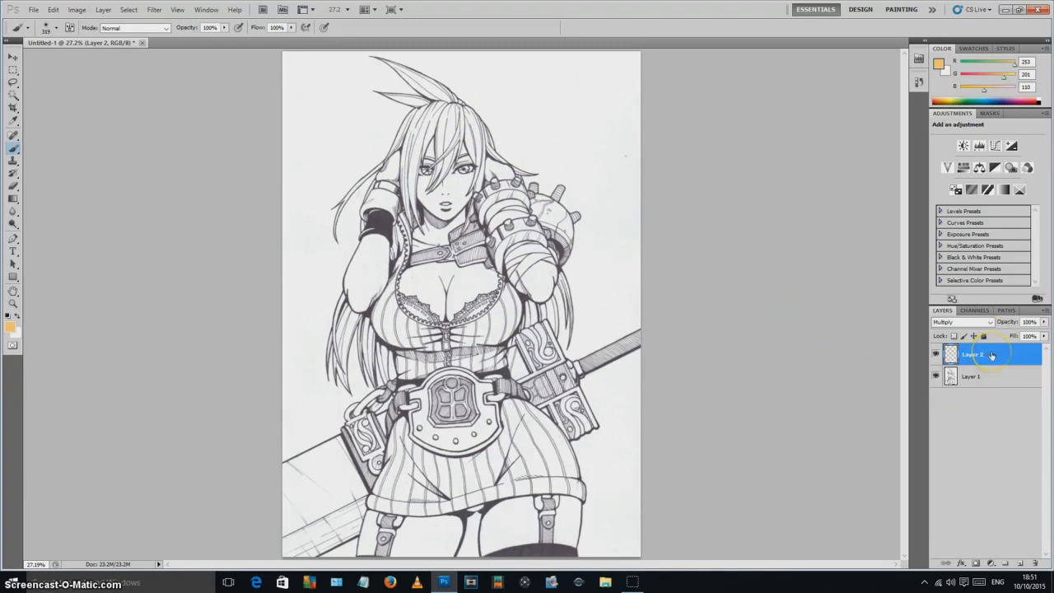
{"action": "key", "text": "ctrl+e"}
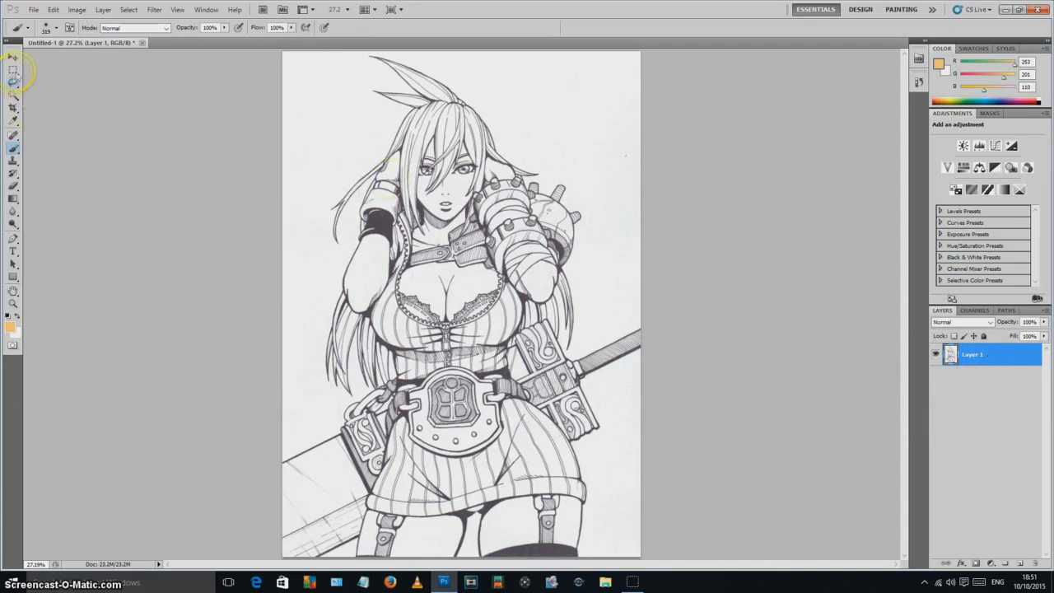
Try a Brightness/Contrast adjustment on the line art with brightness -4 and contrast 57, and cancel it.
{"action": "left_click", "coordinate": [13, 72]}
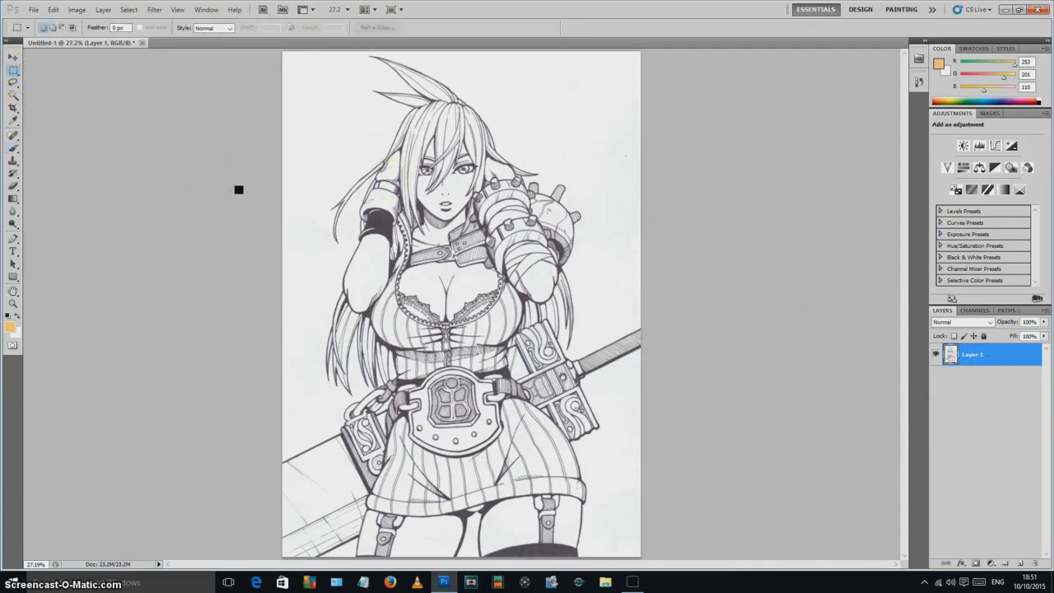
{"action": "left_click", "coordinate": [208, 204]}
{"action": "left_click", "coordinate": [77, 10]}
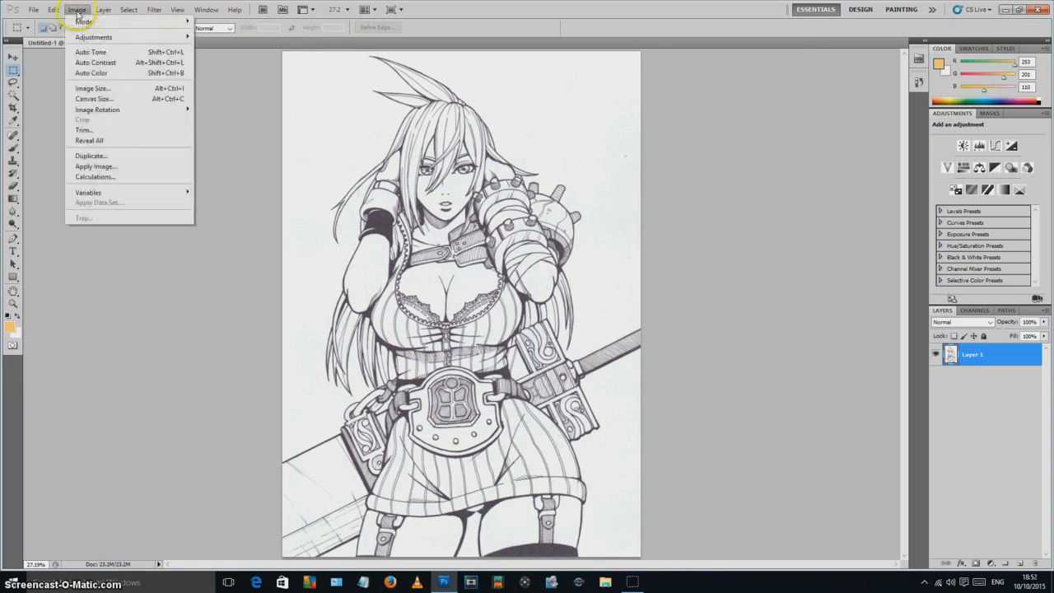
{"action": "mouse_move", "coordinate": [93, 39]}
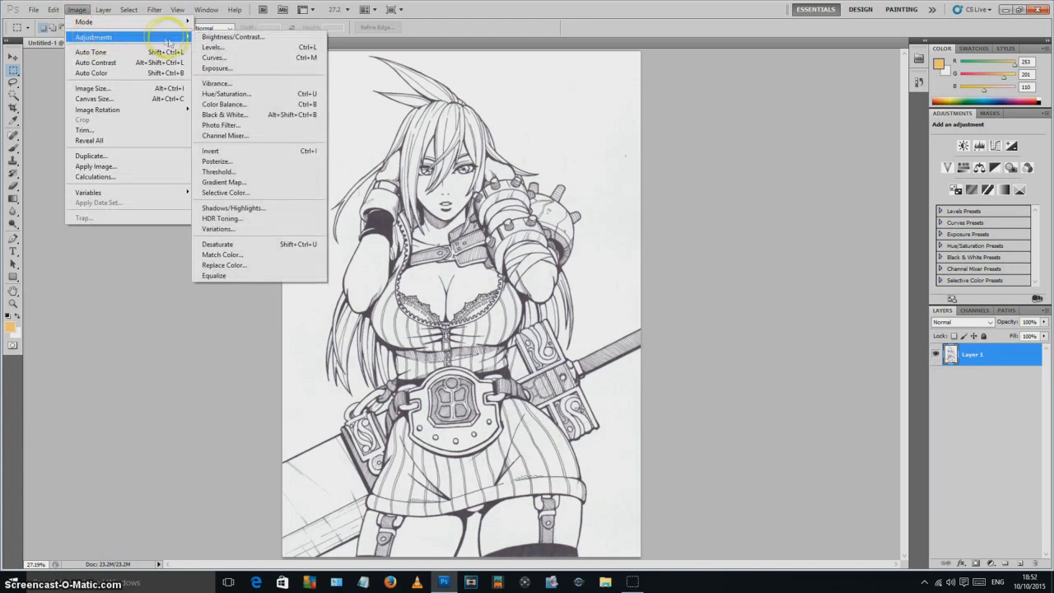
{"action": "left_click", "coordinate": [218, 37]}
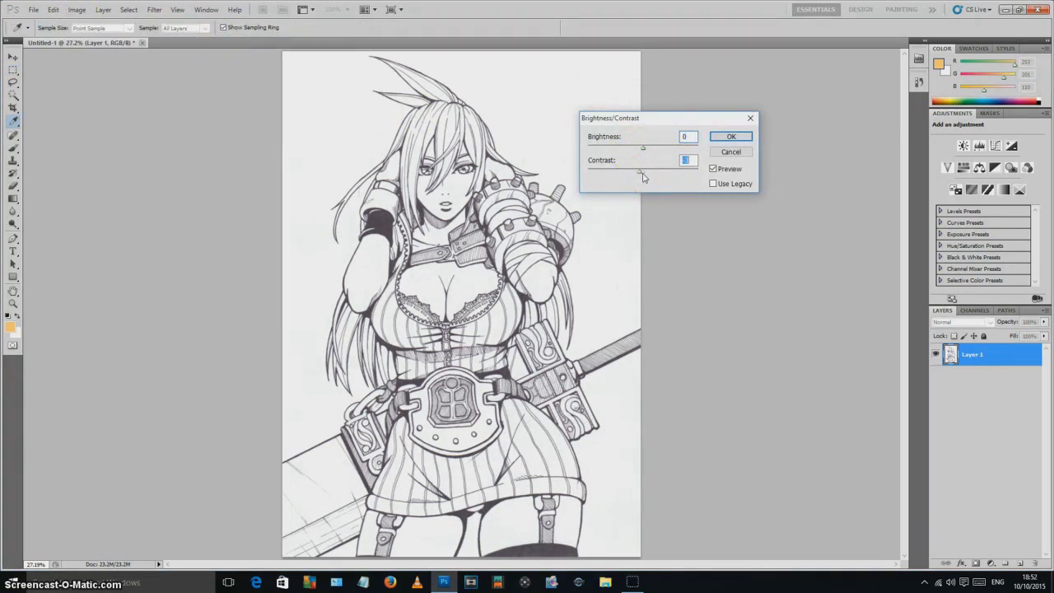
{"action": "left_click_drag", "start_coordinate": [641, 150], "coordinate": [642, 156]}
{"action": "left_click", "coordinate": [622, 172]}
{"action": "key", "text": "shift+Up"}
{"action": "key", "text": "shift+Up"}
{"action": "key", "text": "shift+Up"}
{"action": "key", "text": "shift+Up"}
{"action": "key", "text": "shift+Up"}
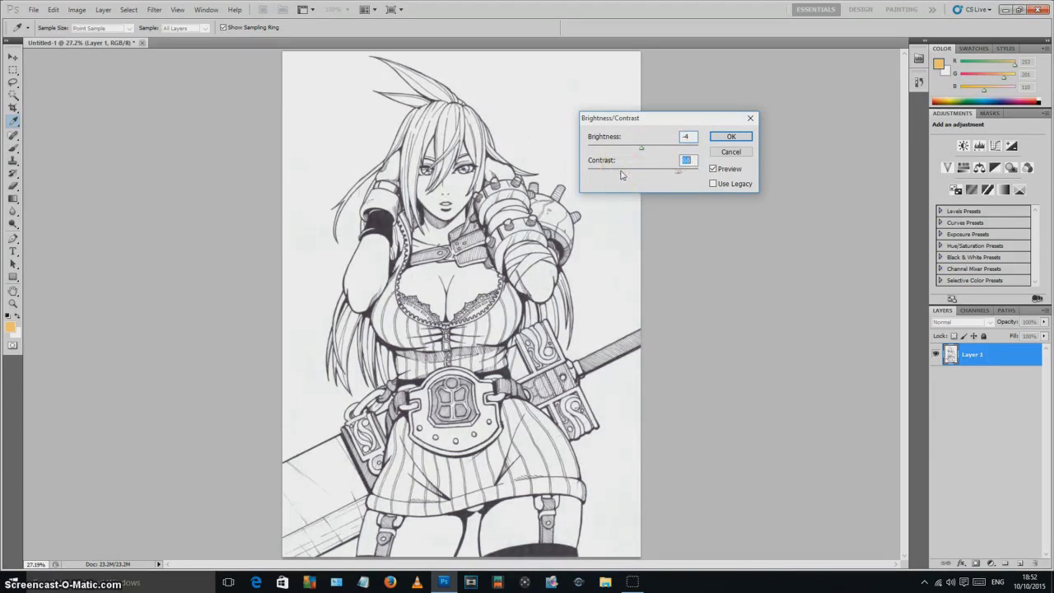
{"action": "key", "text": "shift+Down"}
{"action": "key", "text": "shift+Down"}
{"action": "key", "text": "shift+Down"}
{"action": "key", "text": "shift+Down"}
{"action": "key", "text": "shift+Down"}
{"action": "key", "text": "shift+Down"}
{"action": "left_click", "coordinate": [730, 136]}
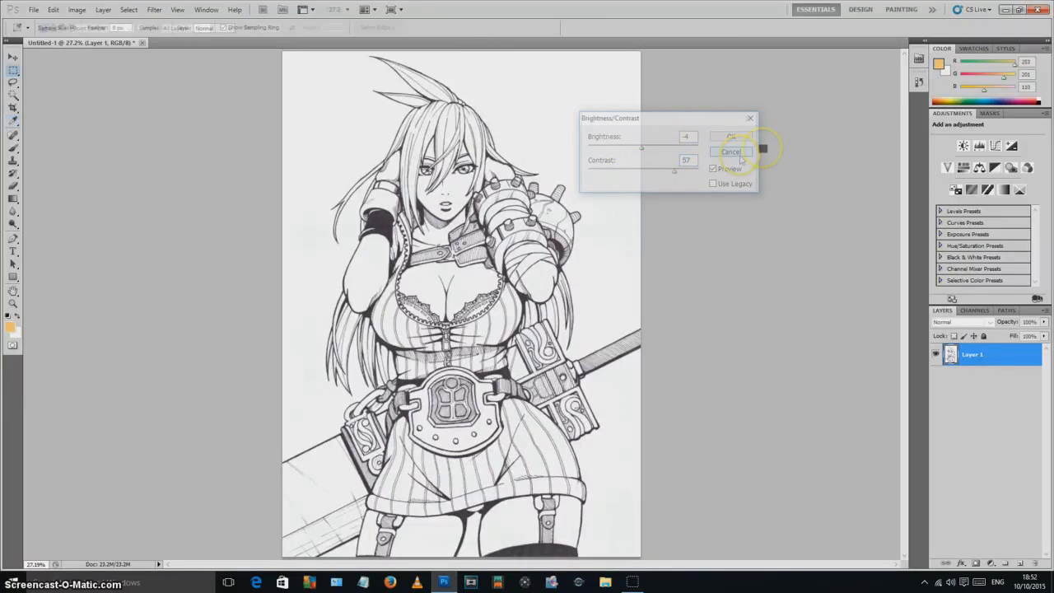
{"action": "key", "text": "m"}
Darken the line art with a Levels adjustment, setting the black input level to 51 and the midtones to 0.88.
{"action": "left_click", "coordinate": [77, 11]}
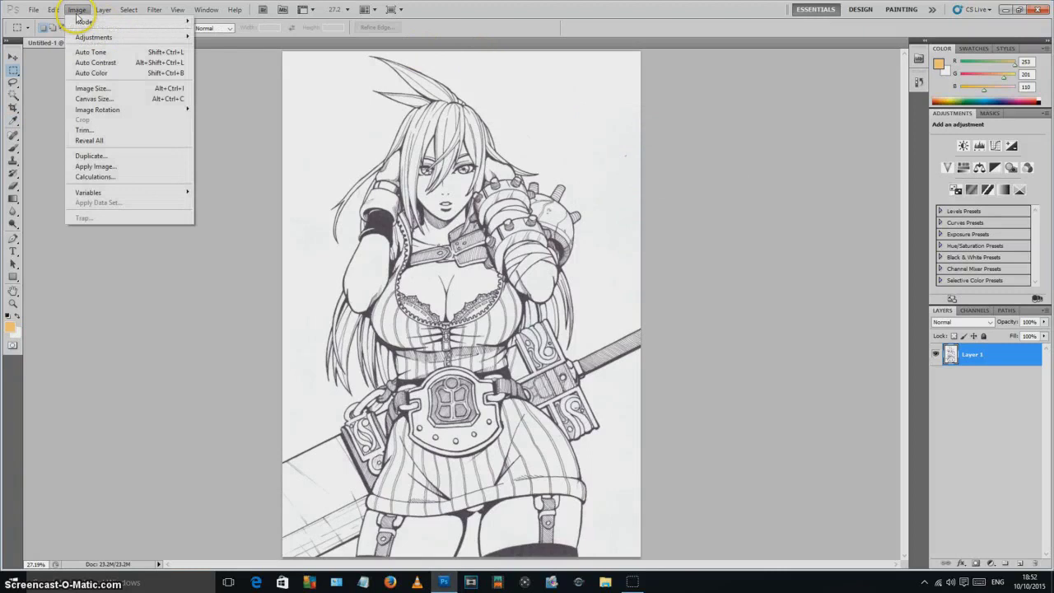
{"action": "mouse_move", "coordinate": [83, 41]}
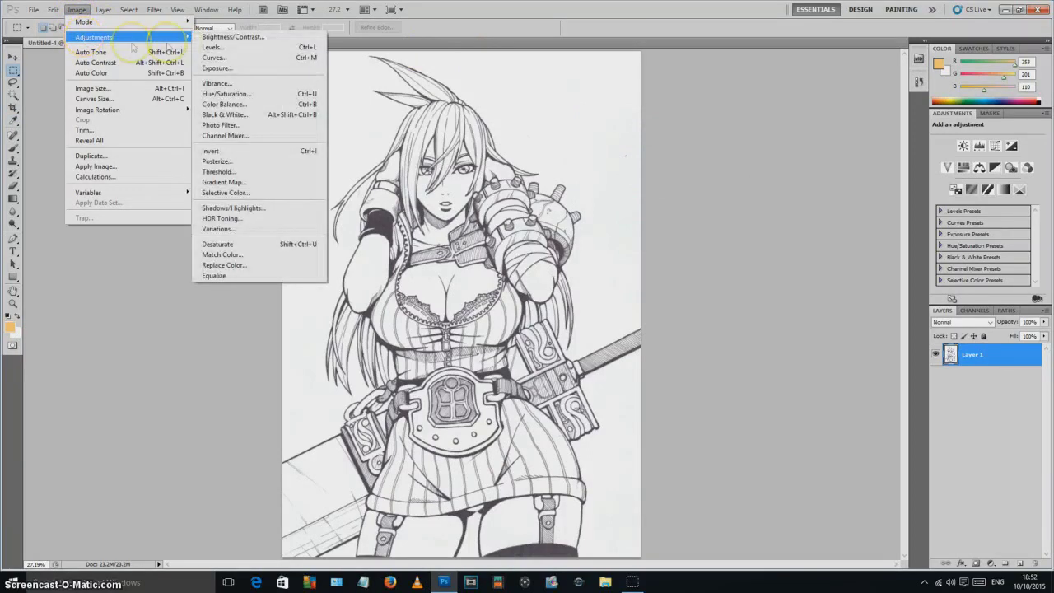
{"action": "left_click", "coordinate": [207, 52]}
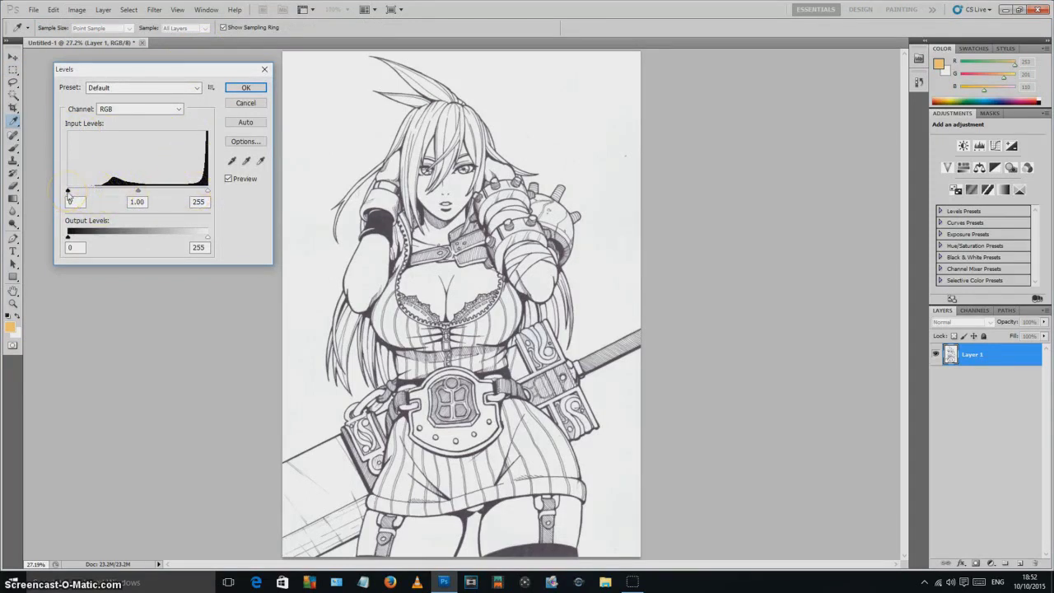
{"action": "left_click_drag", "start_coordinate": [69, 194], "coordinate": [135, 190]}
{"action": "type", "text": "84"}
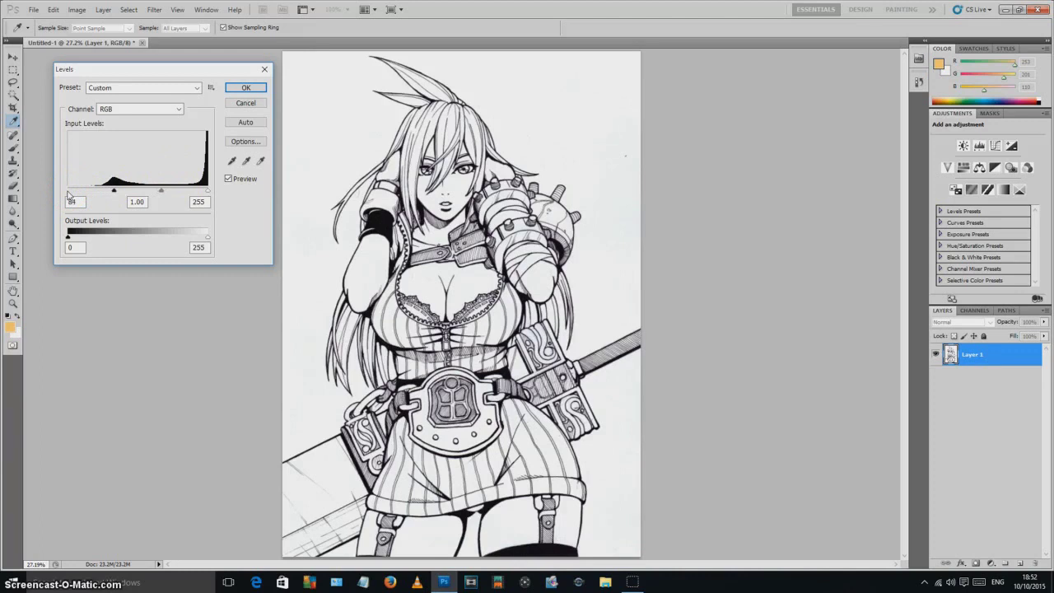
{"action": "left_click_drag", "start_coordinate": [113, 190], "coordinate": [115, 192]}
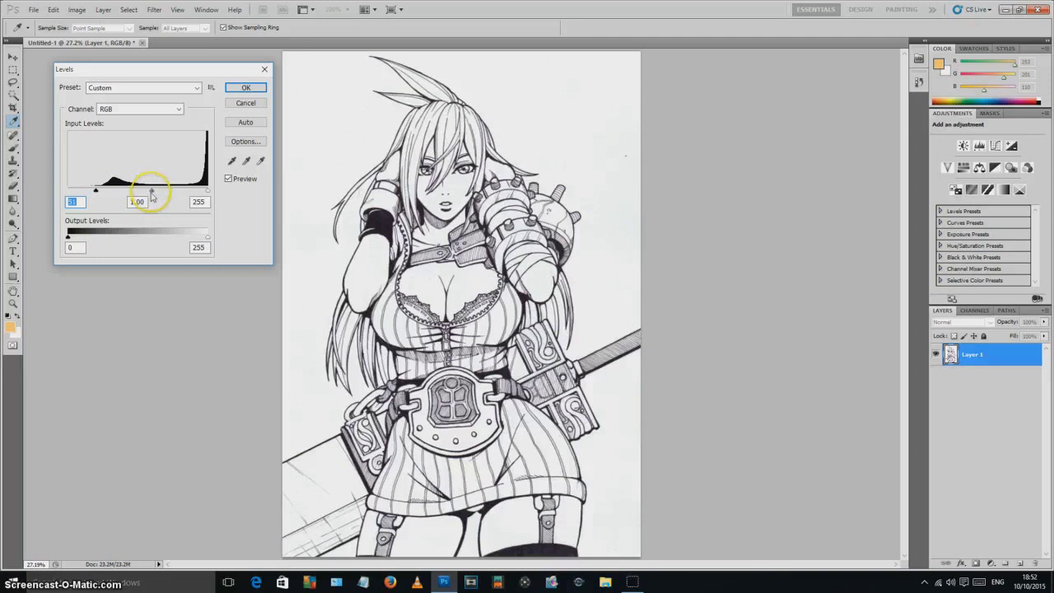
{"action": "left_click_drag", "start_coordinate": [152, 194], "coordinate": [160, 192]}
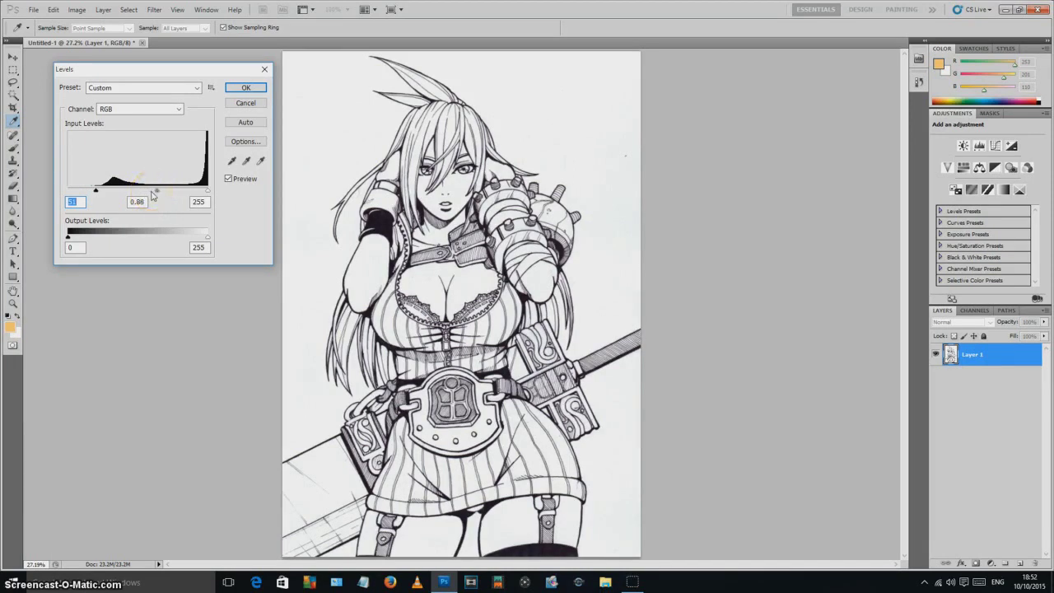
{"action": "left_click", "coordinate": [245, 88]}
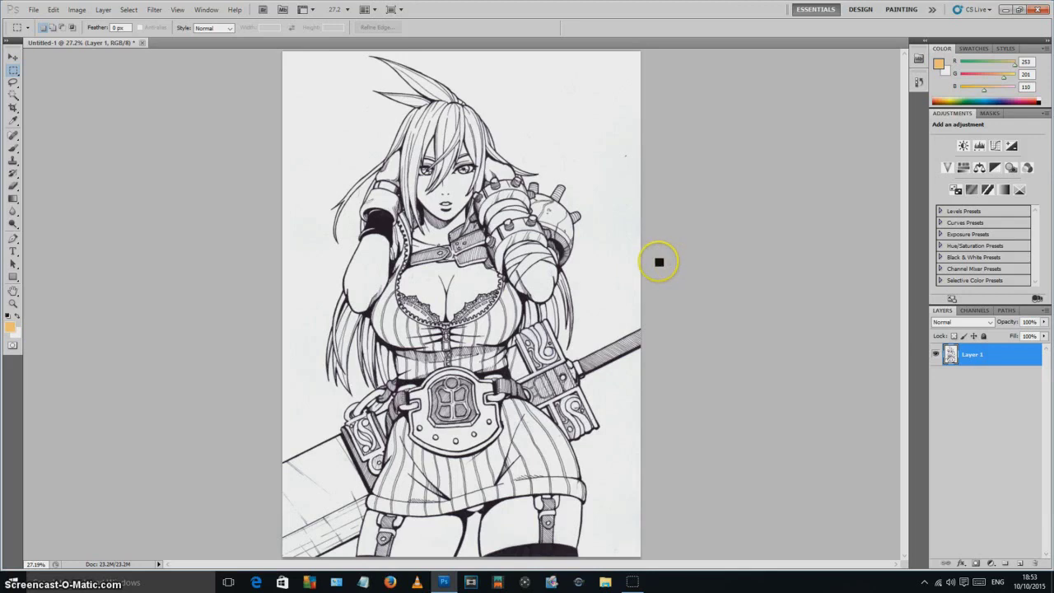
Load the RGB channel's luminosity as a selection and invert it so the dark line art is selected.
{"action": "left_click", "coordinate": [975, 310]}
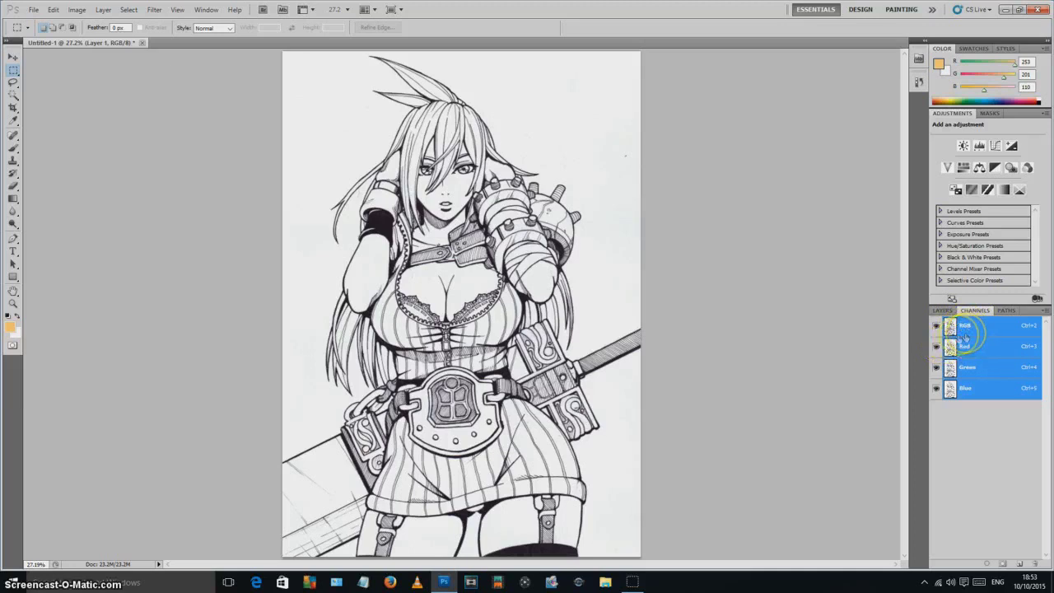
{"action": "mouse_move", "coordinate": [985, 335]}
{"action": "left_mouse_down"}
{"action": "mouse_move", "coordinate": [1007, 329]}
{"action": "mouse_move", "coordinate": [877, 306]}
{"action": "mouse_move", "coordinate": [860, 221]}
{"action": "mouse_move", "coordinate": [979, 362]}
{"action": "mouse_move", "coordinate": [993, 332]}
{"action": "left_mouse_up"}
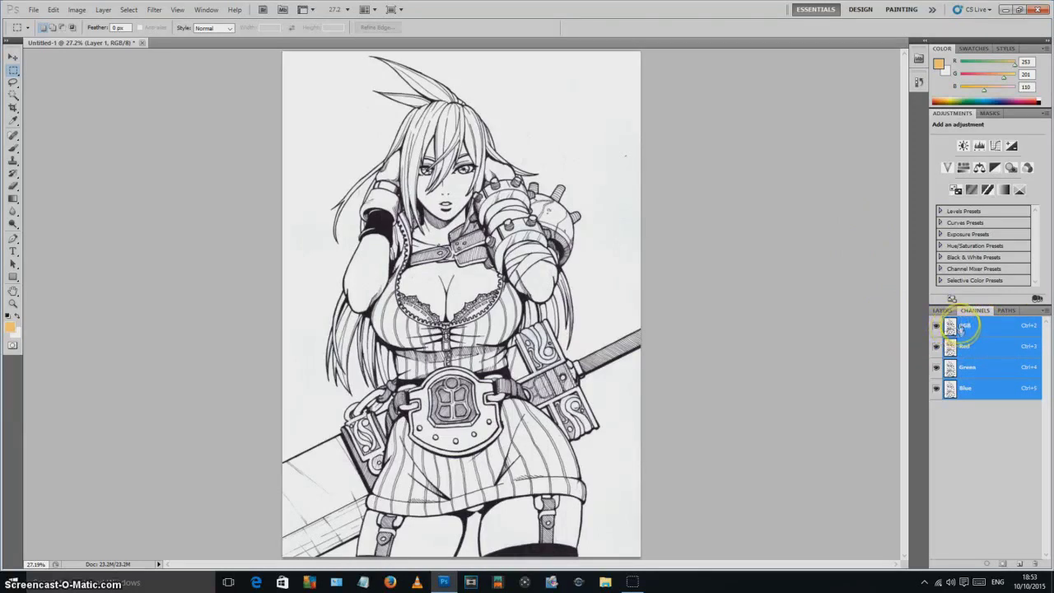
{"action": "mouse_move", "coordinate": [961, 329]}
{"action": "left_mouse_down"}
{"action": "mouse_move", "coordinate": [999, 322]}
{"action": "mouse_move", "coordinate": [924, 329]}
{"action": "mouse_move", "coordinate": [948, 328]}
{"action": "left_mouse_up"}
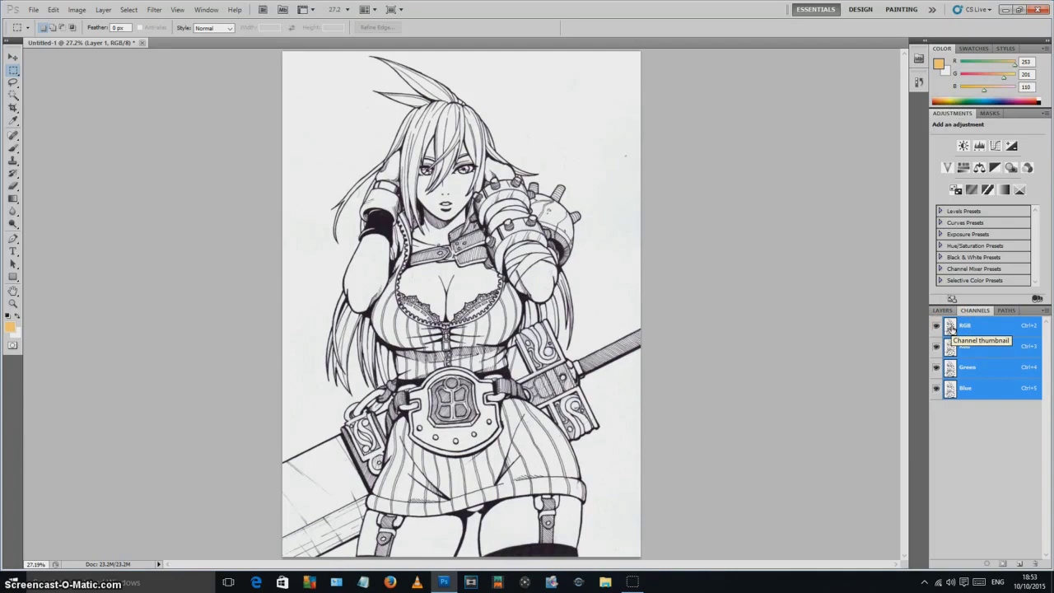
{"action": "left_click", "coordinate": [951, 328], "text": "ctrl"}
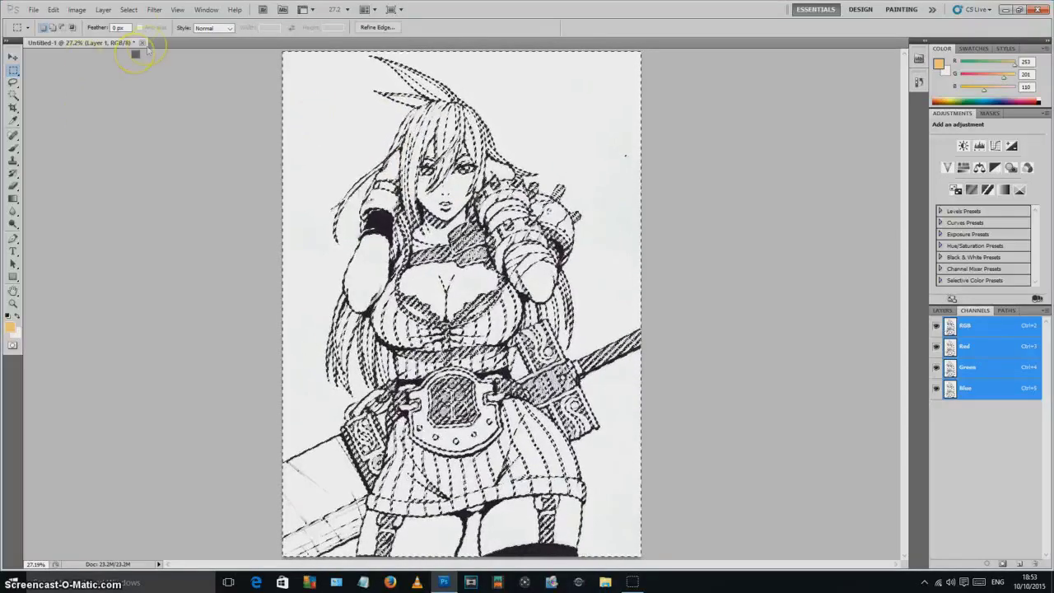
{"action": "left_click", "coordinate": [130, 10]}
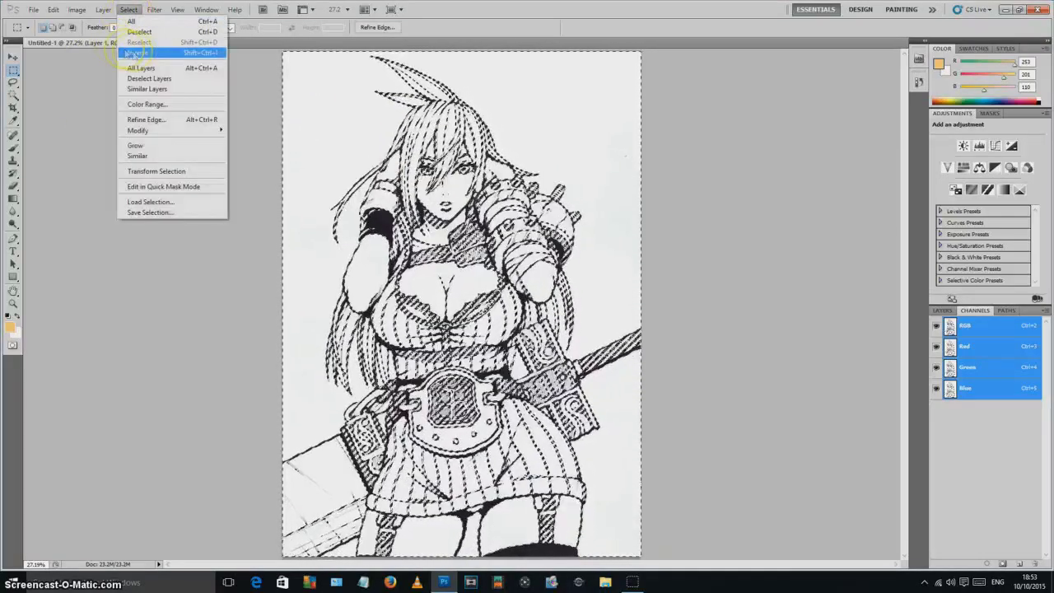
{"action": "left_click", "coordinate": [138, 53]}
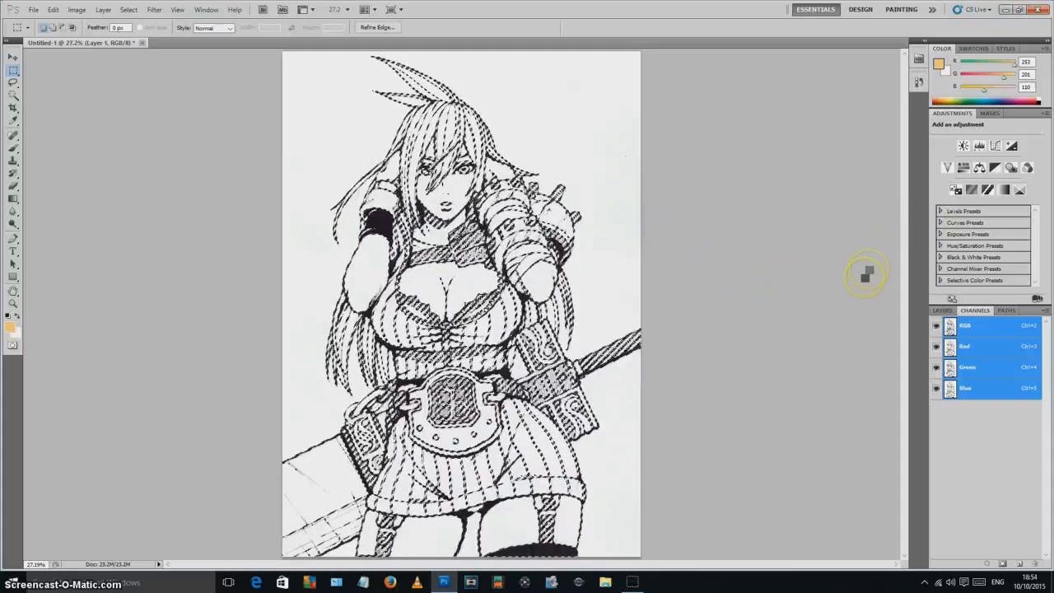
Create a new empty layer above Layer 1 in Normal mode at 100% opacity, and return to the layer list.
{"action": "left_click", "coordinate": [102, 9]}
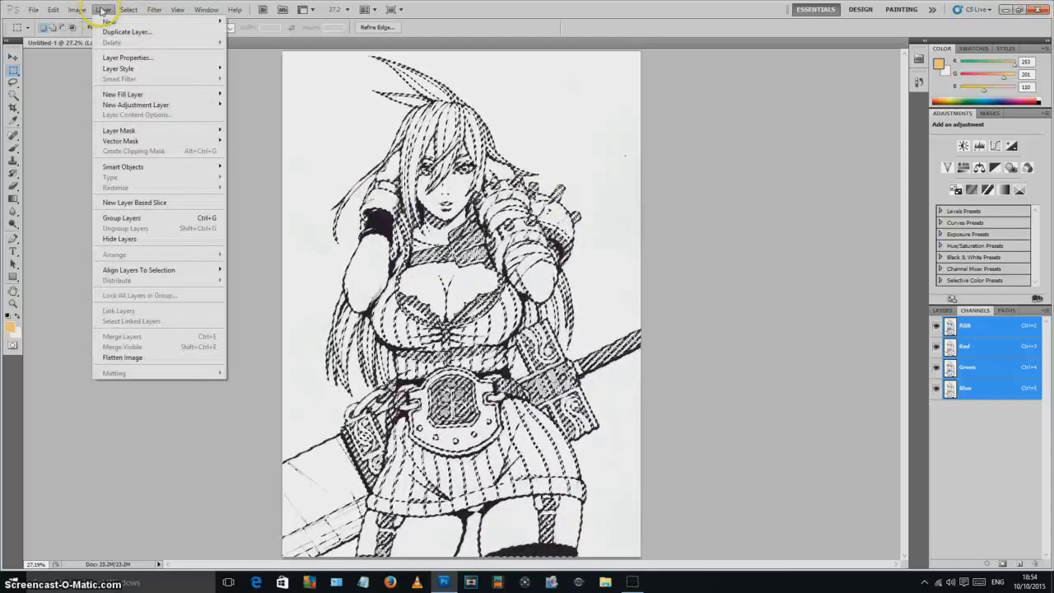
{"action": "mouse_move", "coordinate": [197, 21]}
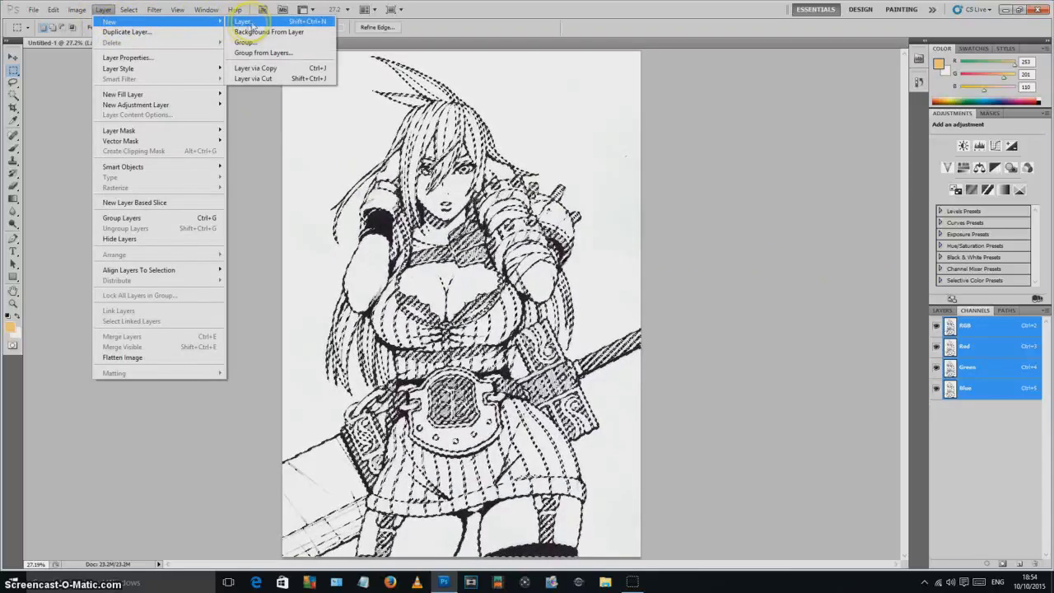
{"action": "left_click", "coordinate": [276, 21]}
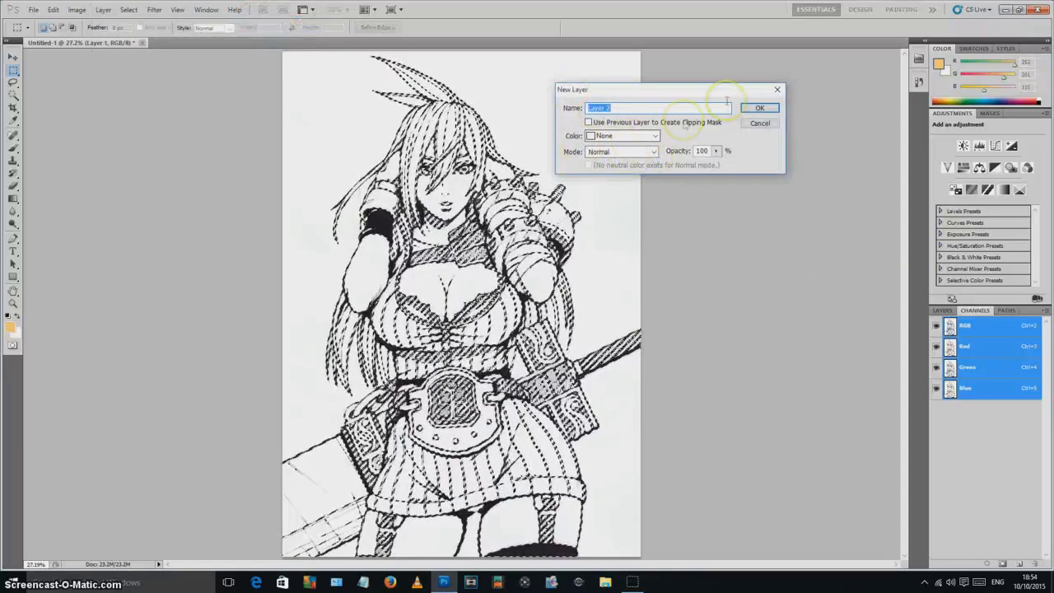
{"action": "left_click", "coordinate": [758, 109]}
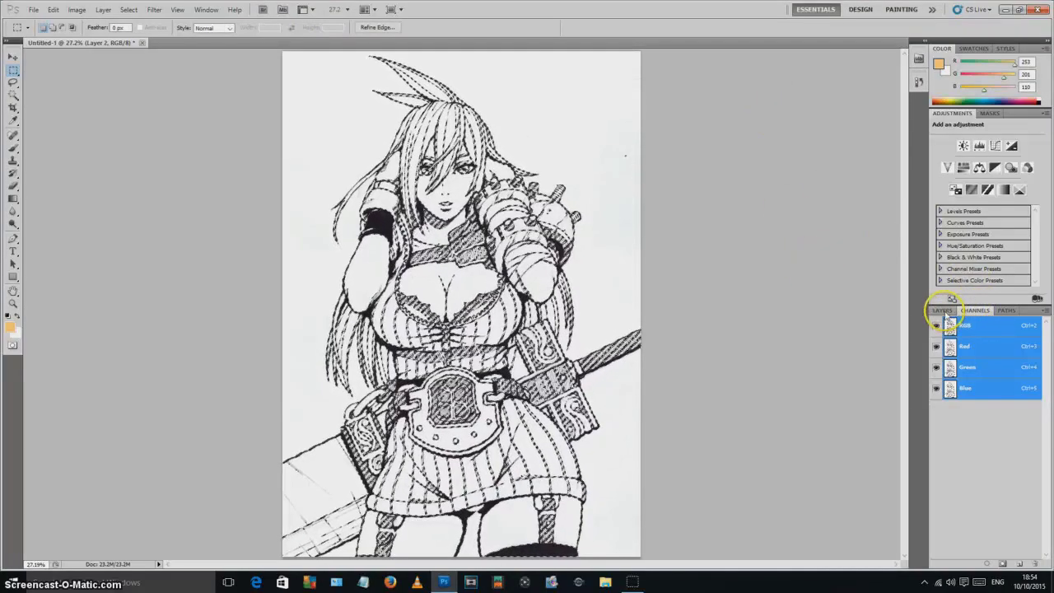
{"action": "left_click", "coordinate": [941, 310]}
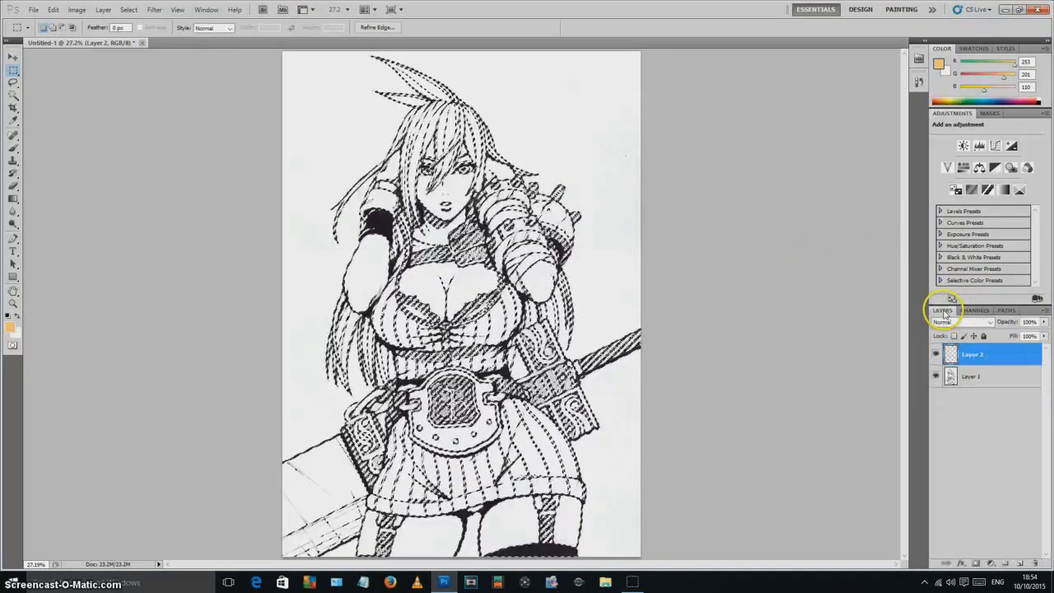
Copy the selected line art from Layer 1 and paste it into the empty Layer 2.
{"action": "left_click", "coordinate": [972, 377]}
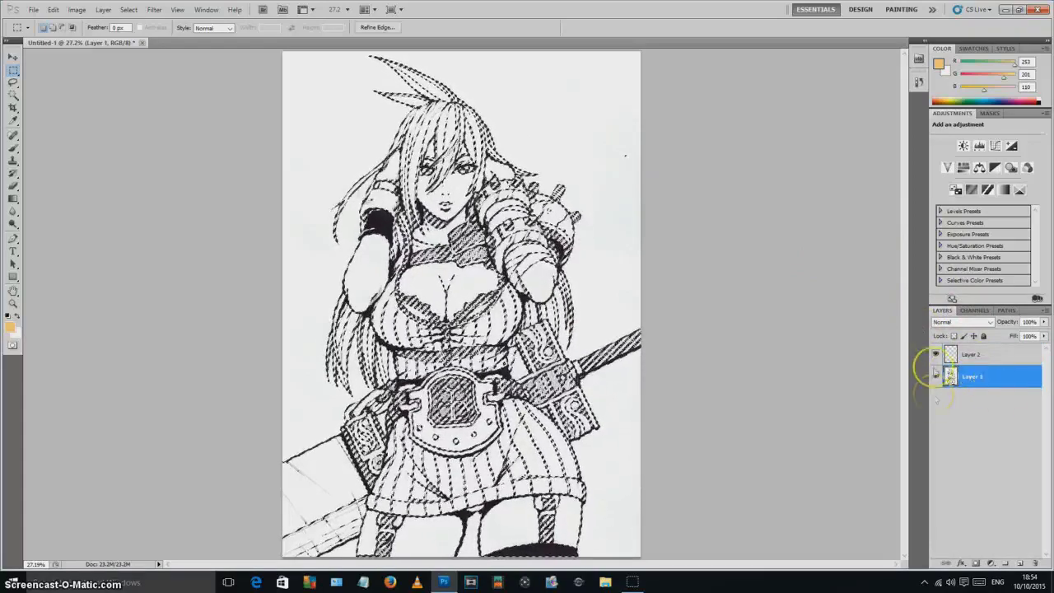
{"action": "left_click", "coordinate": [1023, 375]}
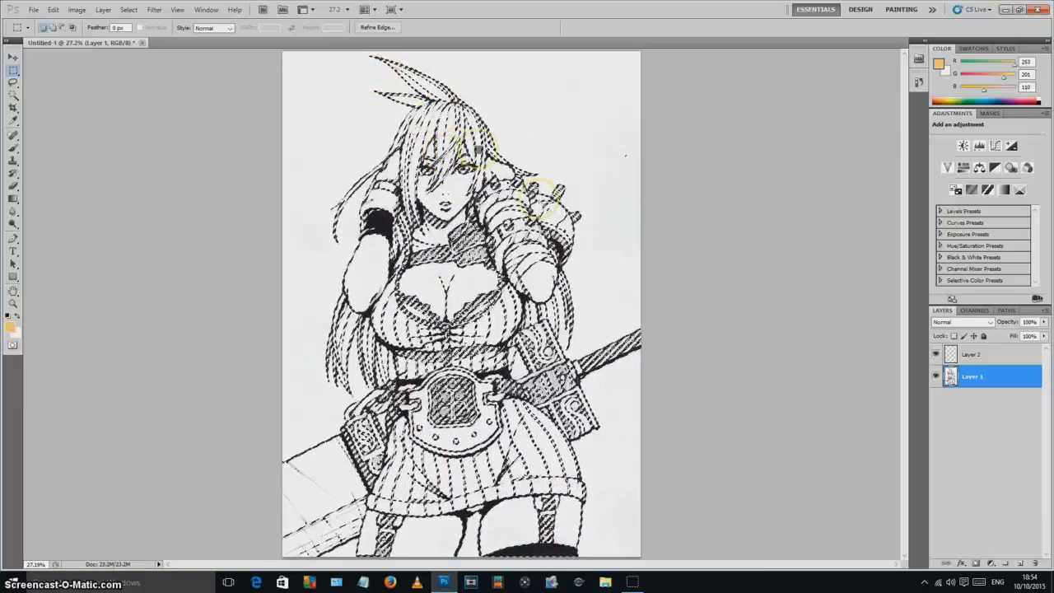
{"action": "left_click", "coordinate": [980, 356]}
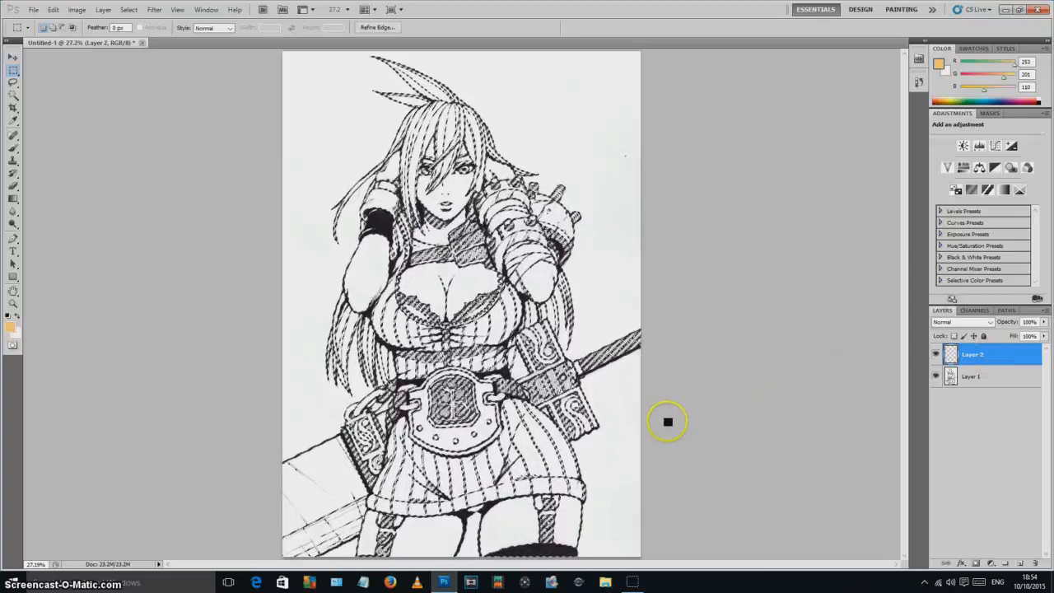
{"action": "key", "text": "ctrl+d"}
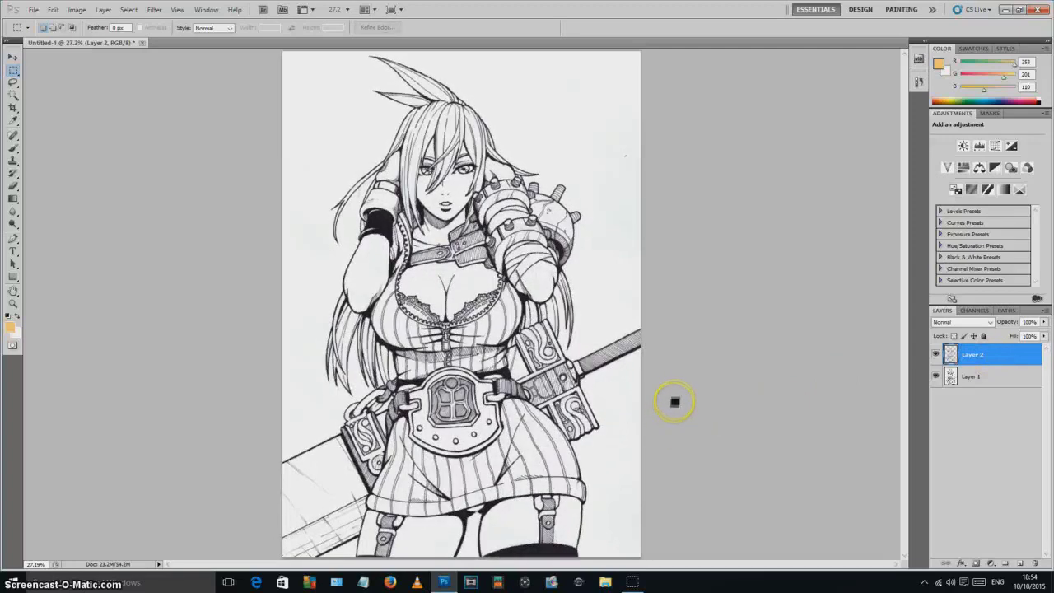
Hide Layer 1 to leave only the extracted line art on Layer 2.
{"action": "left_click", "coordinate": [935, 376]}
{"action": "left_click", "coordinate": [938, 377]}
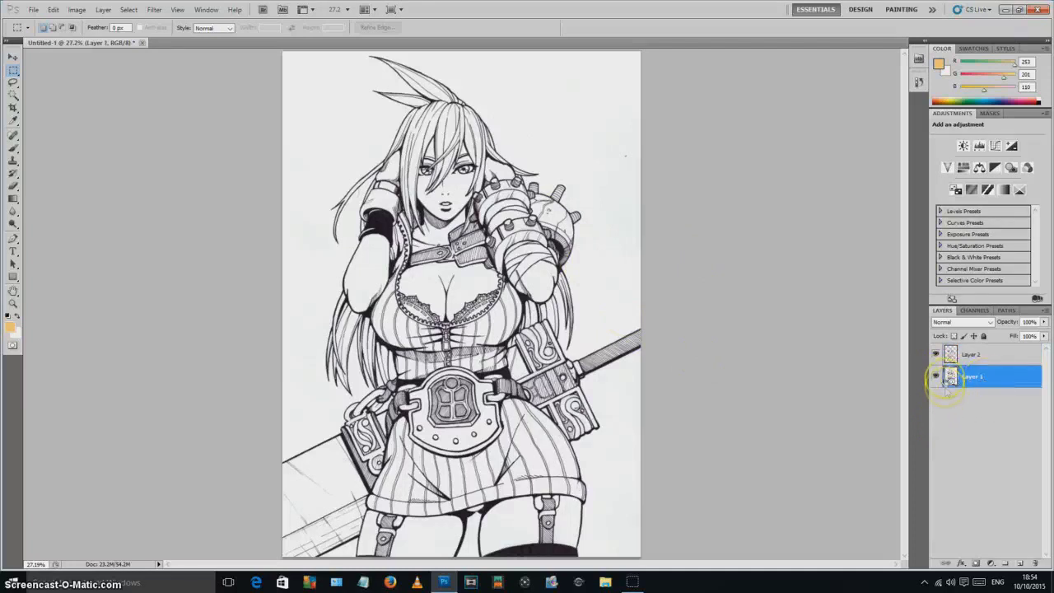
{"action": "left_click", "coordinate": [935, 376]}
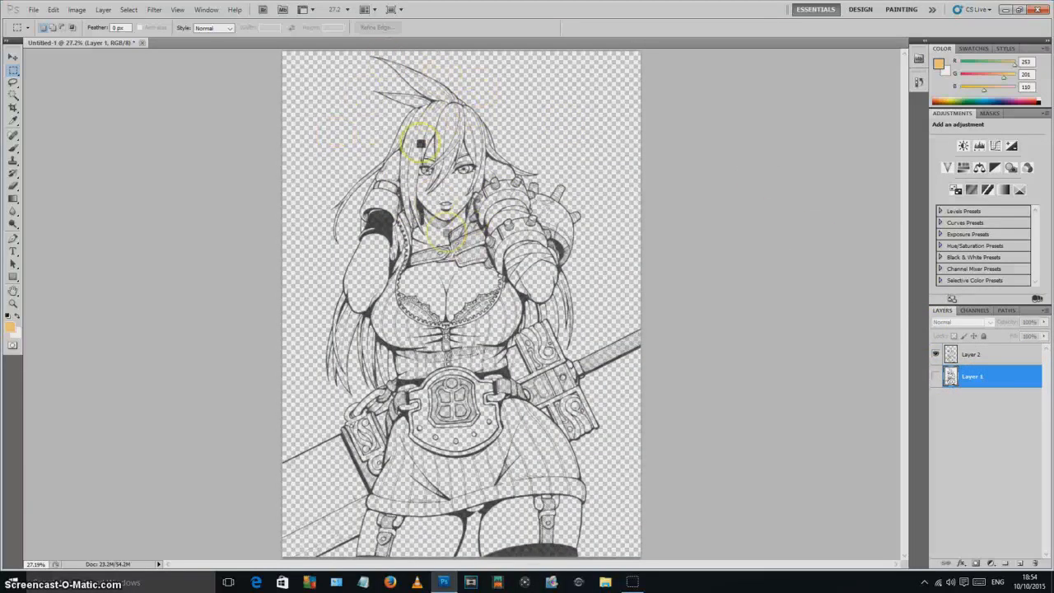
Move the line art on Layer 2 around the canvas, briefly showing Layer 1 for comparison and hiding it again.
{"action": "left_click", "coordinate": [14, 58]}
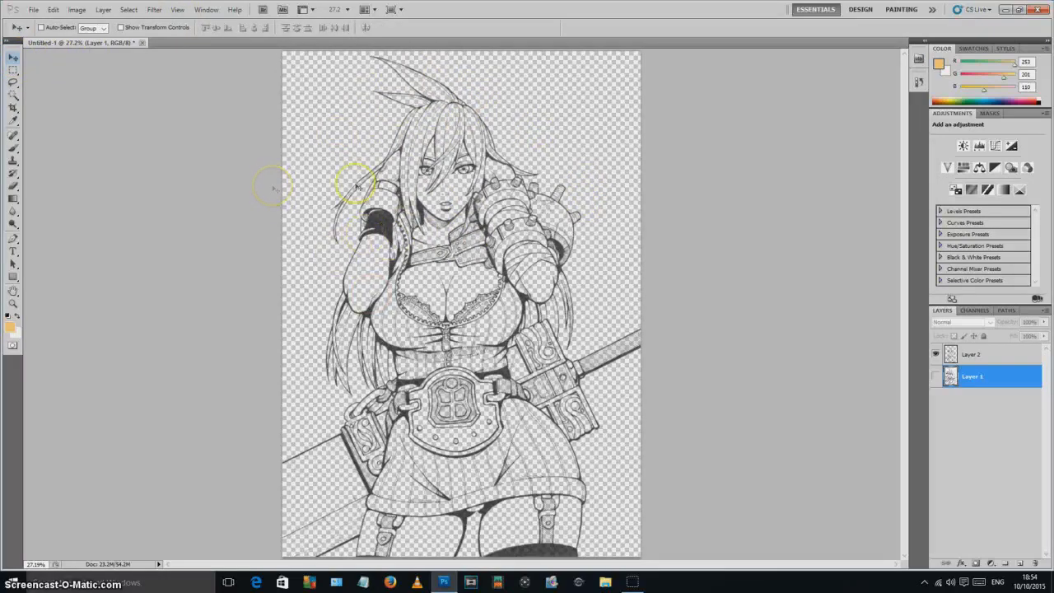
{"action": "left_click", "coordinate": [972, 353]}
{"action": "mouse_move", "coordinate": [418, 291]}
{"action": "left_mouse_down"}
{"action": "mouse_move", "coordinate": [529, 305]}
{"action": "mouse_move", "coordinate": [369, 267]}
{"action": "mouse_move", "coordinate": [536, 228]}
{"action": "mouse_move", "coordinate": [486, 200]}
{"action": "mouse_move", "coordinate": [396, 205]}
{"action": "mouse_move", "coordinate": [411, 330]}
{"action": "mouse_move", "coordinate": [431, 289]}
{"action": "mouse_move", "coordinate": [424, 302]}
{"action": "left_mouse_up"}
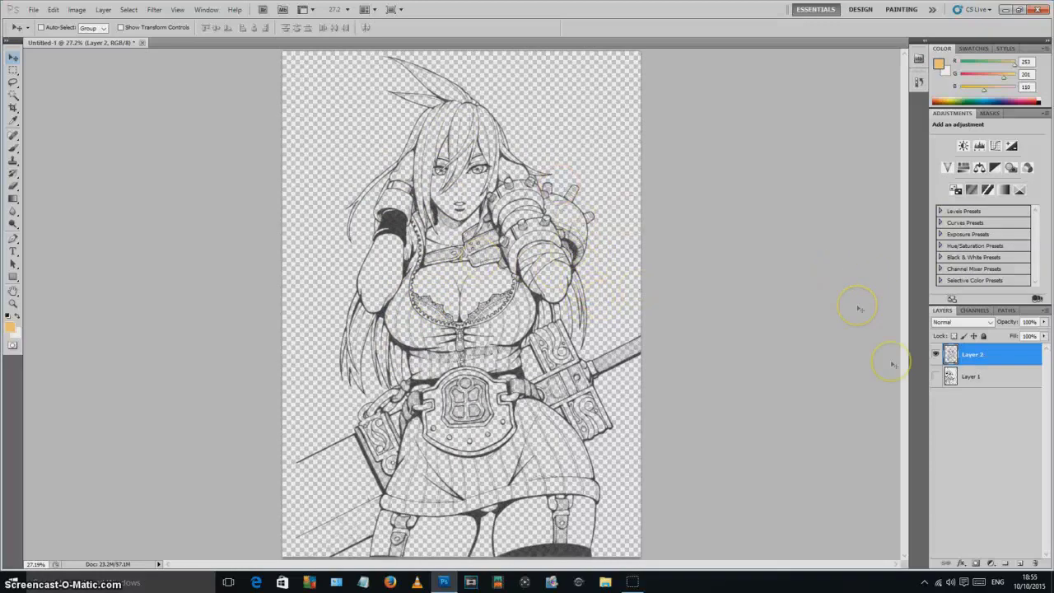
{"action": "left_click", "coordinate": [935, 377]}
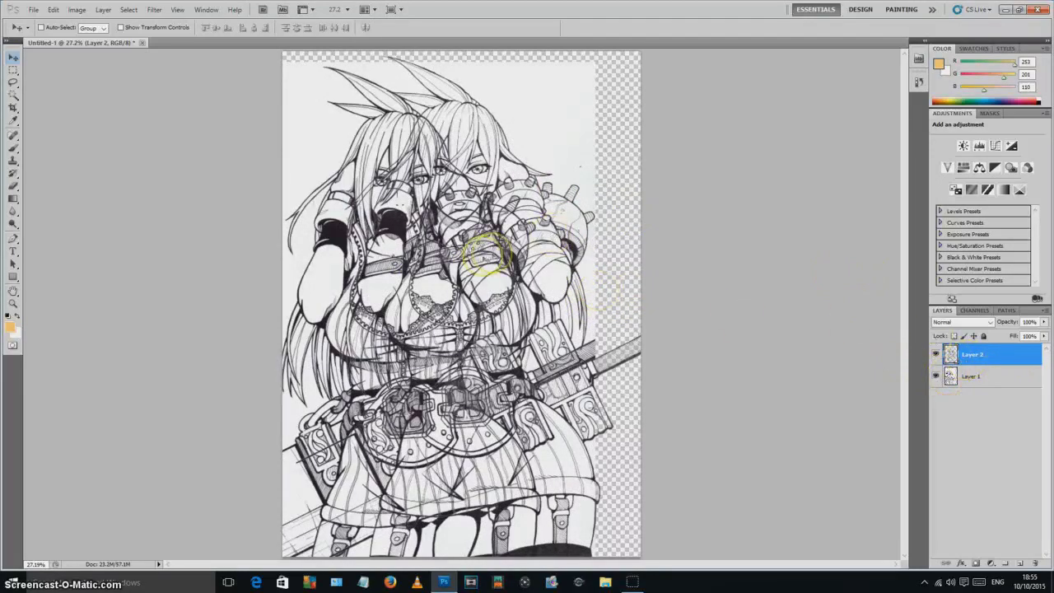
{"action": "left_click_drag", "start_coordinate": [414, 256], "coordinate": [476, 219]}
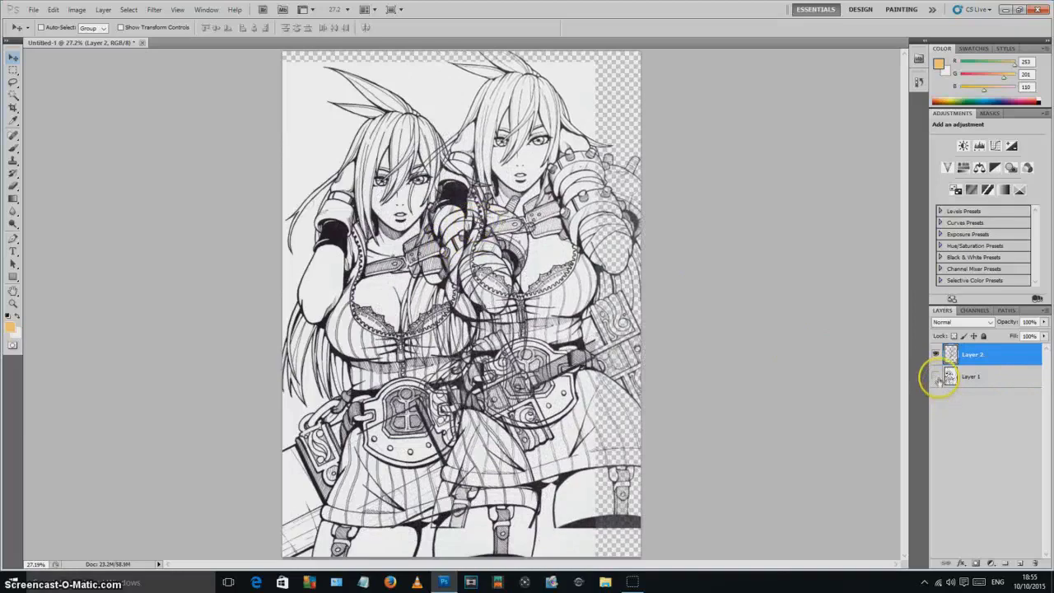
{"action": "left_click", "coordinate": [935, 377]}
{"action": "left_click_drag", "start_coordinate": [540, 282], "coordinate": [478, 301]}
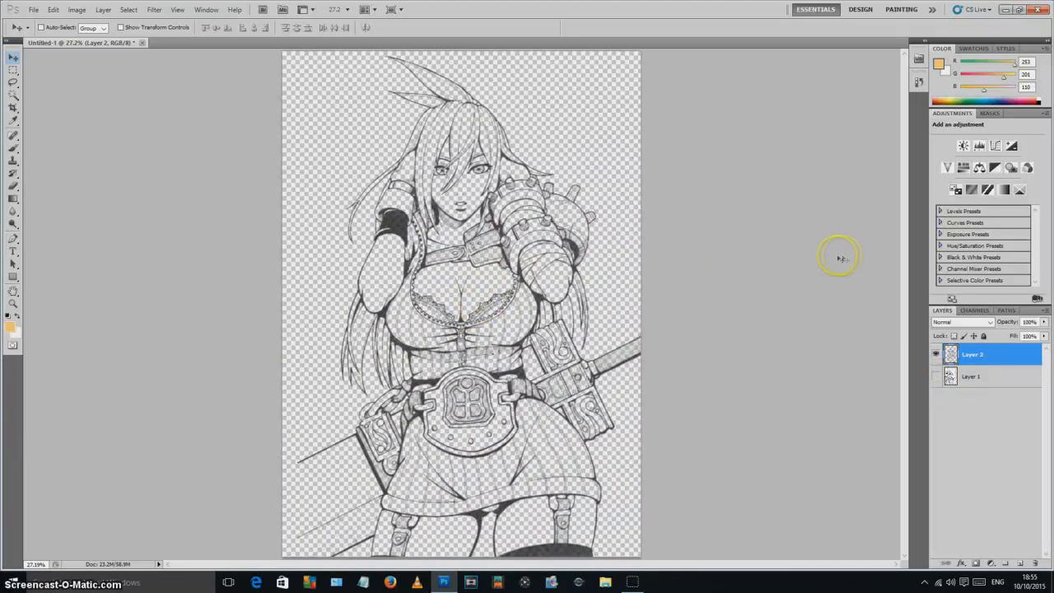
Create a new empty layer above Layer 2 in Normal mode at 100% opacity.
{"action": "left_click", "coordinate": [103, 10]}
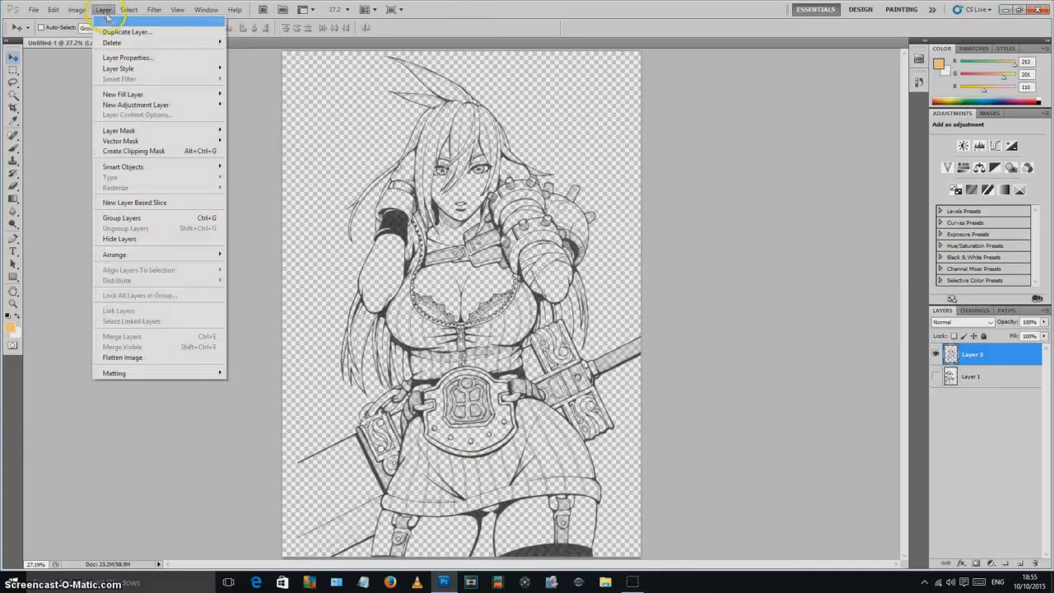
{"action": "mouse_move", "coordinate": [111, 20]}
{"action": "left_click", "coordinate": [251, 22]}
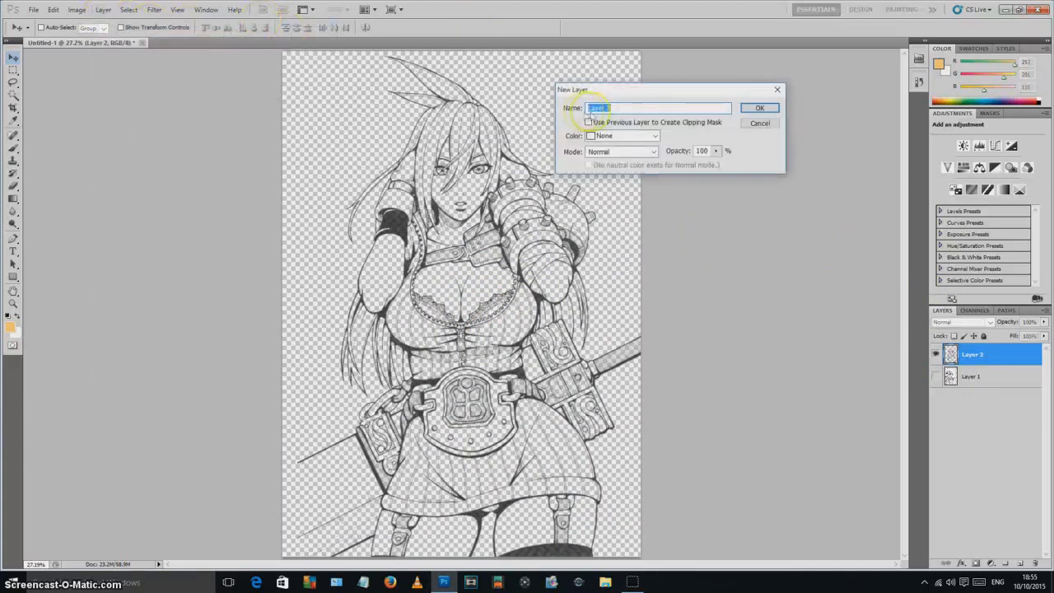
{"action": "left_click", "coordinate": [758, 108]}
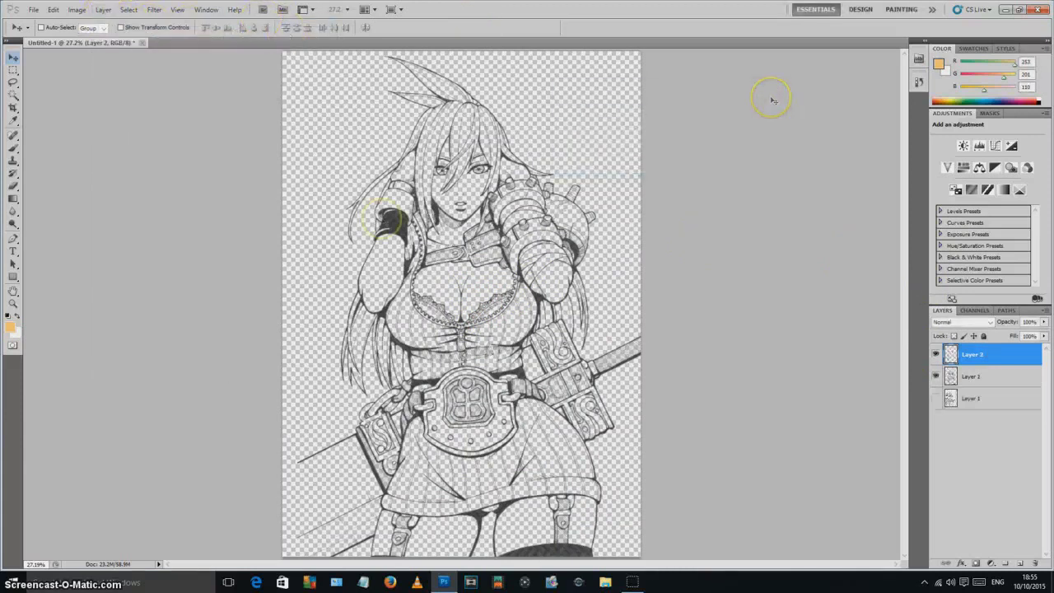
Fill the new layer with white using the Paint Bucket and place it beneath the line art on Layer 2.
{"action": "left_click", "coordinate": [17, 318]}
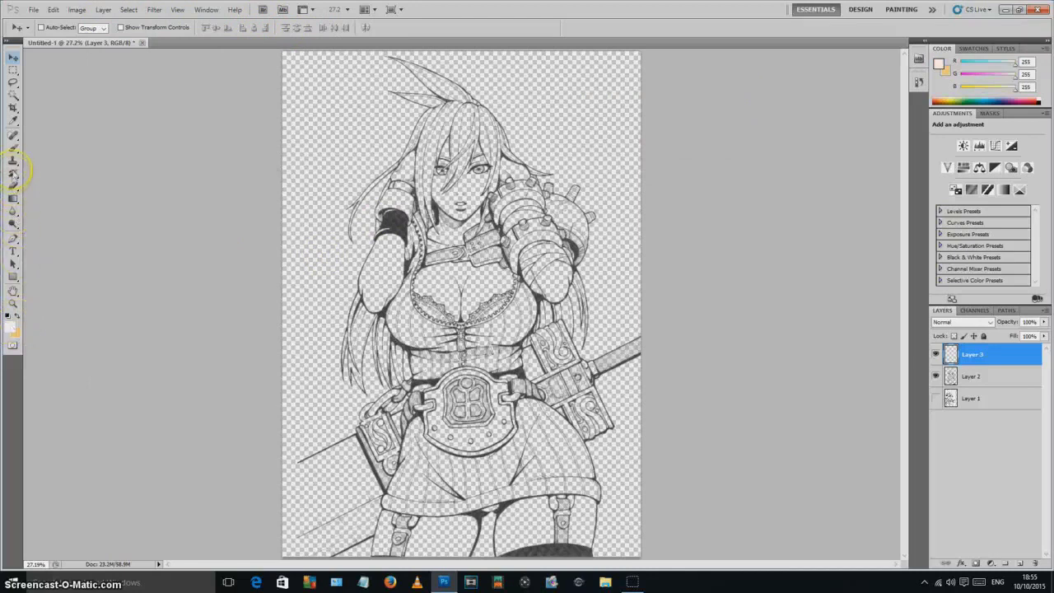
{"action": "left_click", "coordinate": [13, 198]}
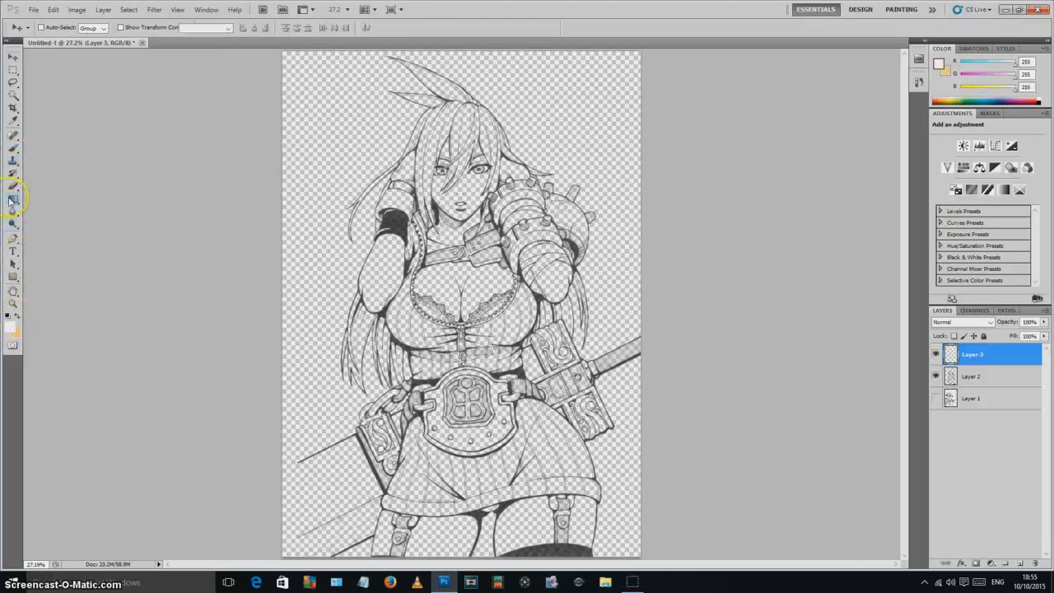
{"action": "left_click", "coordinate": [50, 208]}
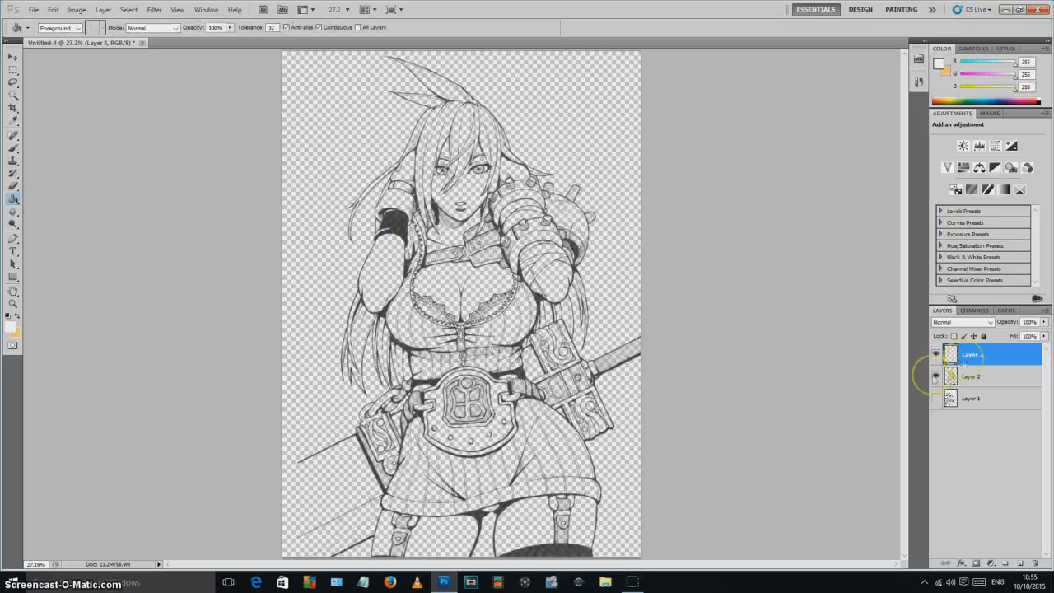
{"action": "left_click", "coordinate": [589, 93]}
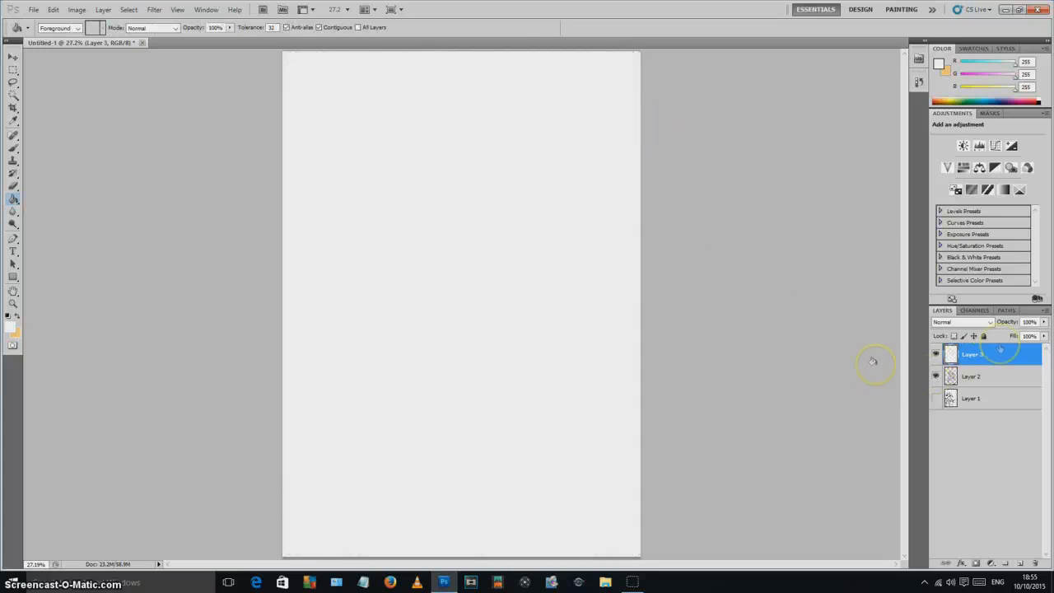
{"action": "left_click_drag", "start_coordinate": [977, 356], "coordinate": [988, 387]}
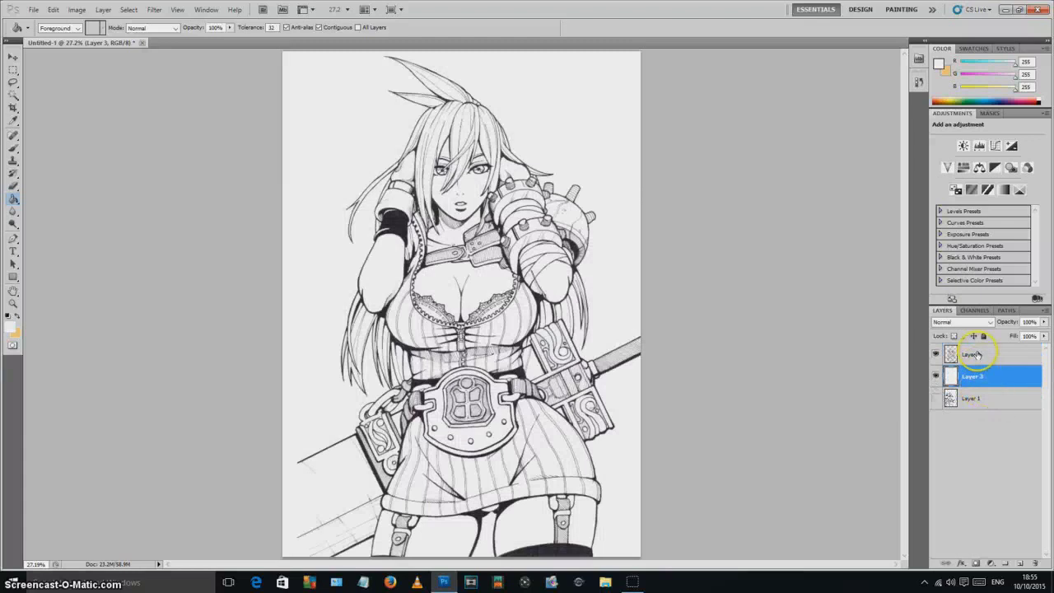
Select Layer 2 and move its line art back to its original position over the white background.
{"action": "left_click", "coordinate": [974, 355]}
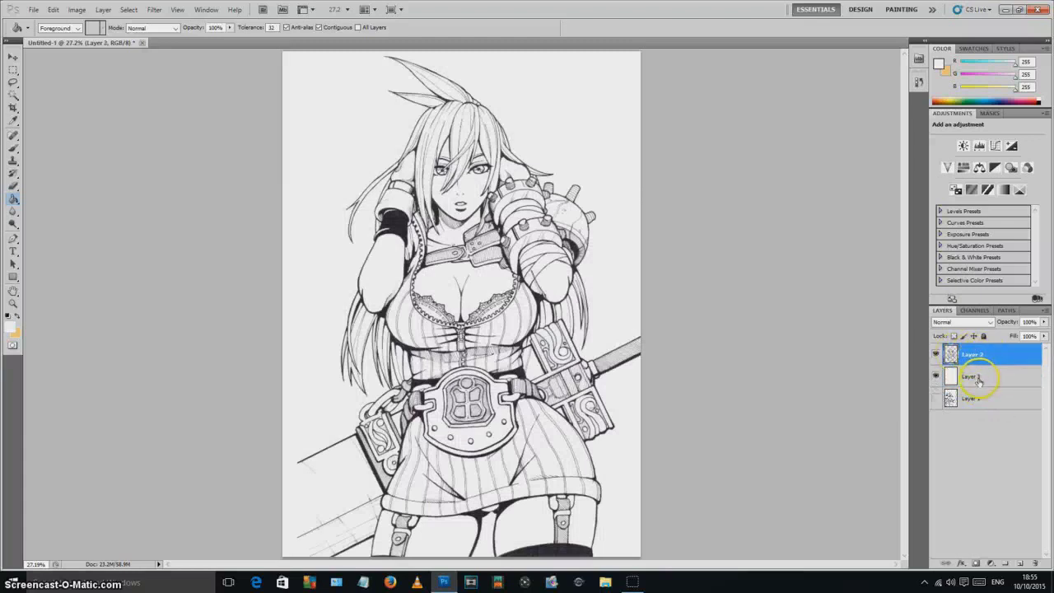
{"action": "key", "text": "v"}
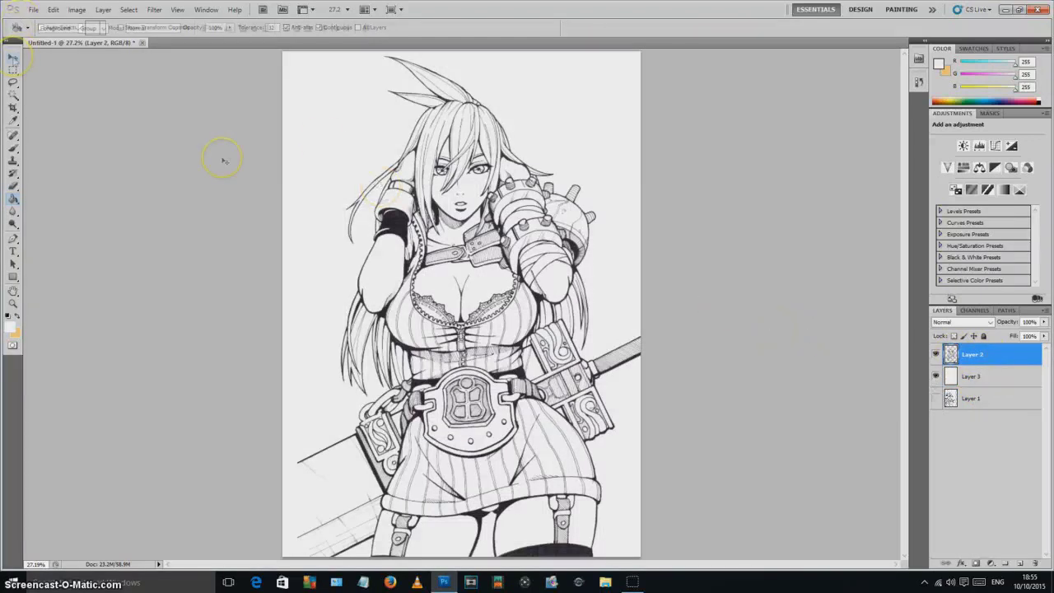
{"action": "left_click_drag", "start_coordinate": [412, 223], "coordinate": [404, 236]}
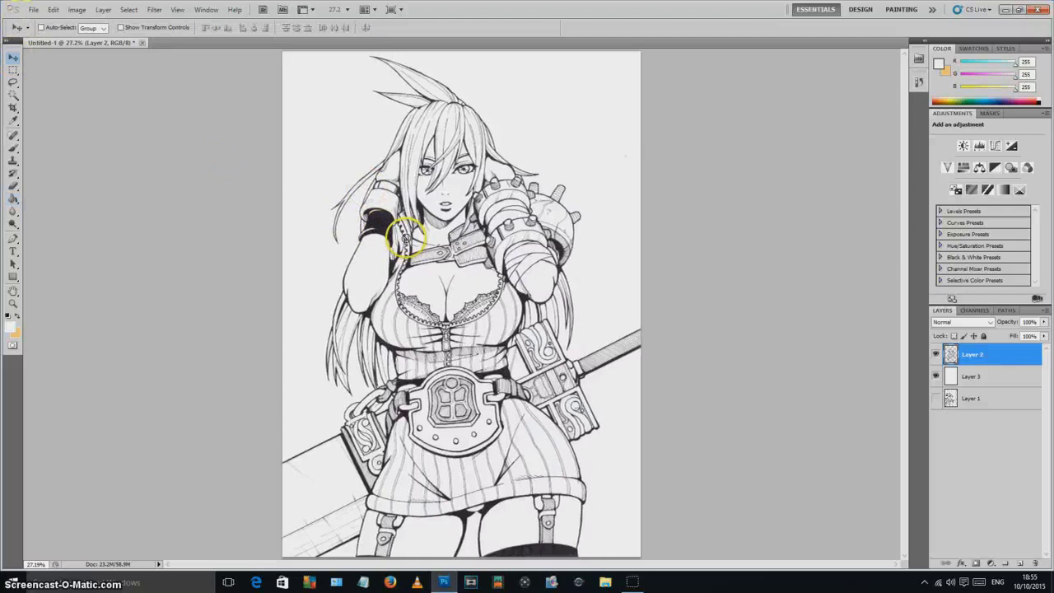
{"action": "left_click", "coordinate": [706, 243]}
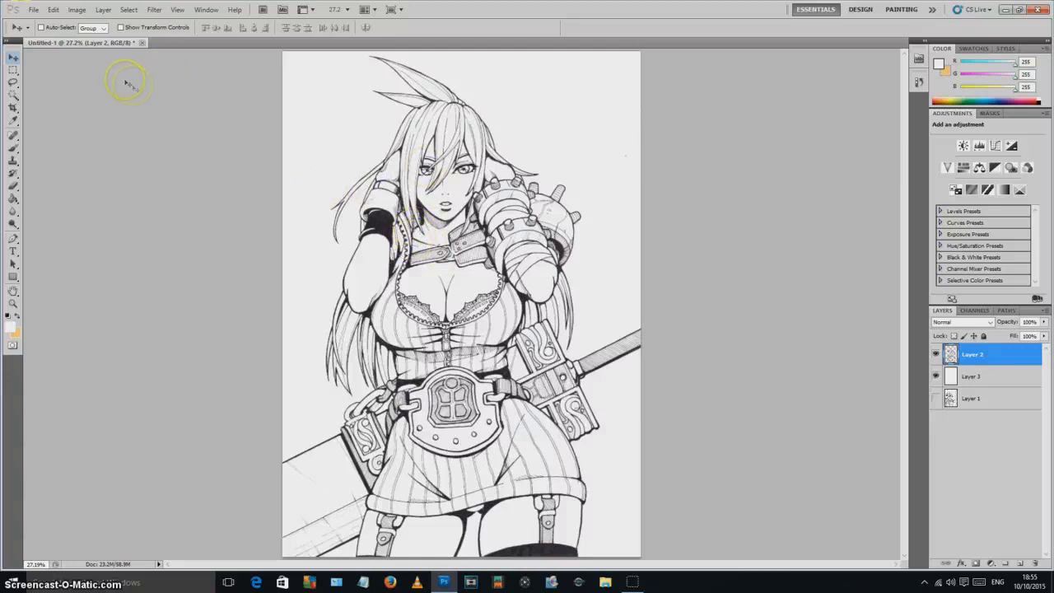
Try a midtone Color Balance adjustment on the Layer 2 line art with color levels +100, 0 and -60, and cancel it.
{"action": "left_click", "coordinate": [76, 10]}
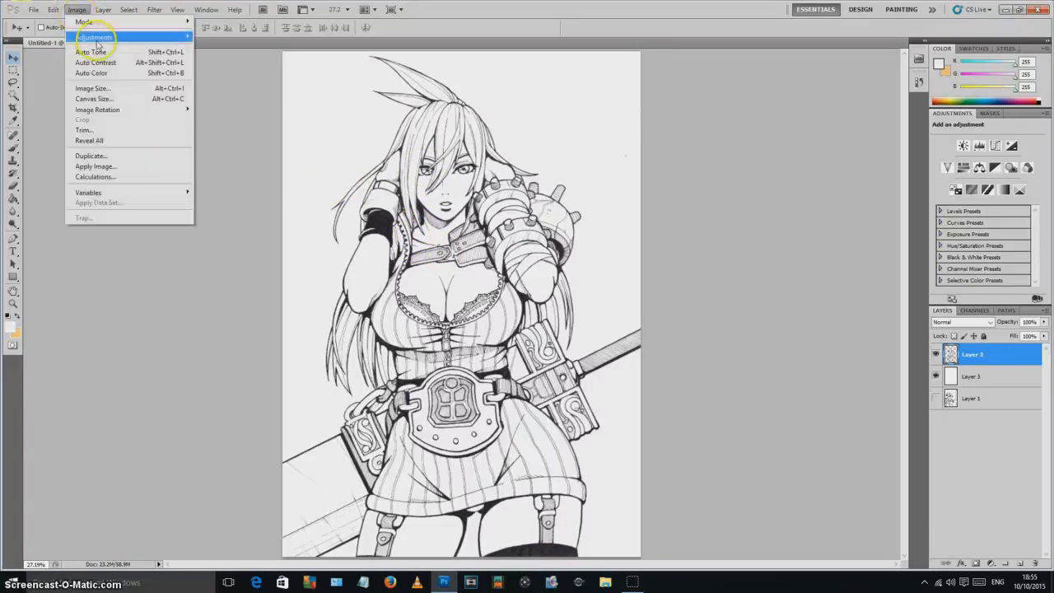
{"action": "mouse_move", "coordinate": [91, 38]}
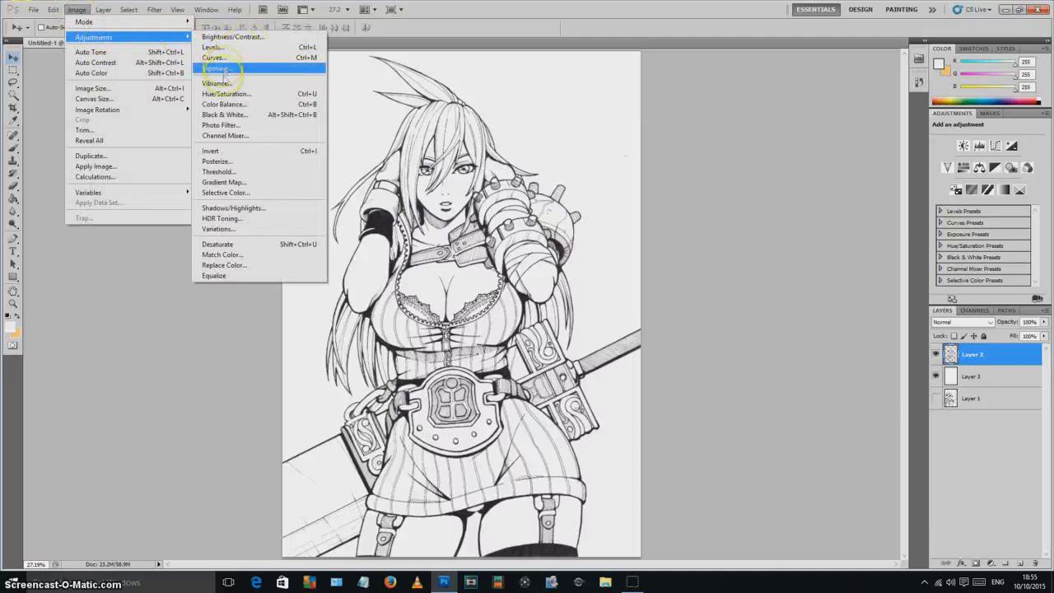
{"action": "left_click", "coordinate": [227, 104]}
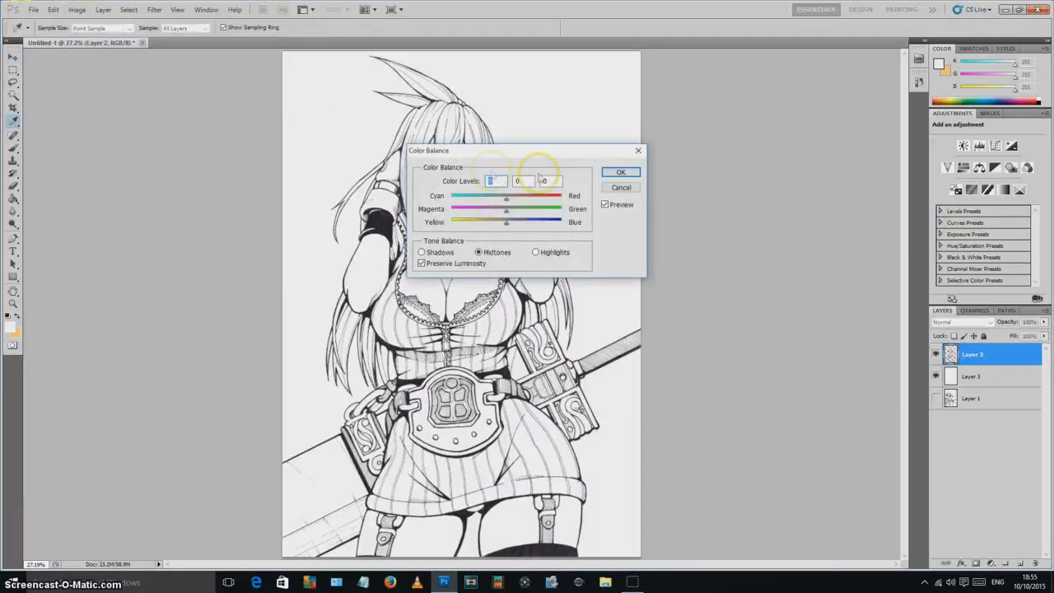
{"action": "left_click_drag", "start_coordinate": [527, 139], "coordinate": [700, 80]}
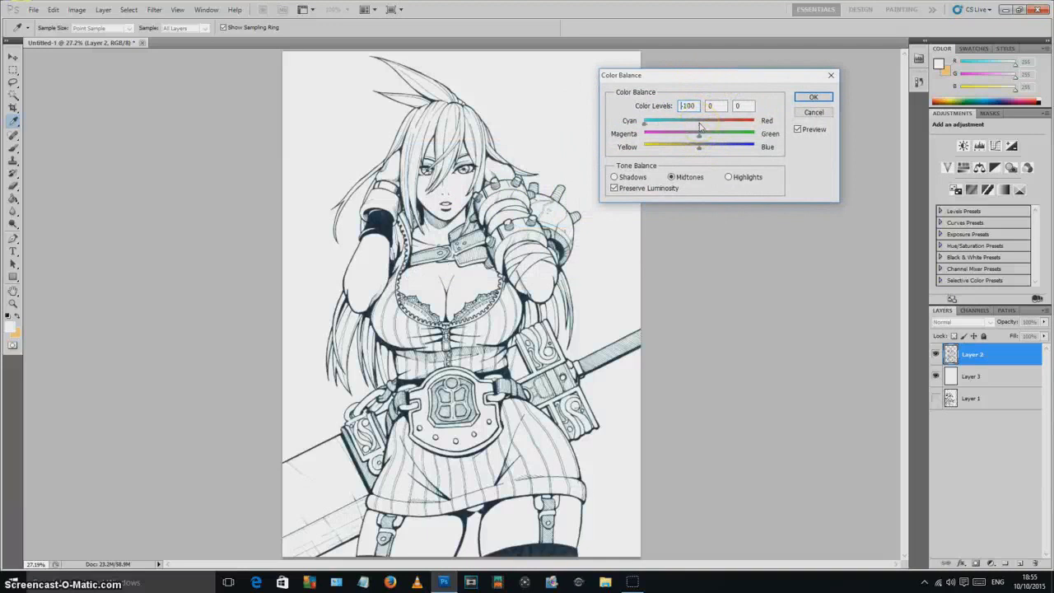
{"action": "left_click_drag", "start_coordinate": [698, 146], "coordinate": [722, 149]}
{"action": "left_click_drag", "start_coordinate": [647, 129], "coordinate": [724, 125]}
{"action": "left_click", "coordinate": [665, 148]}
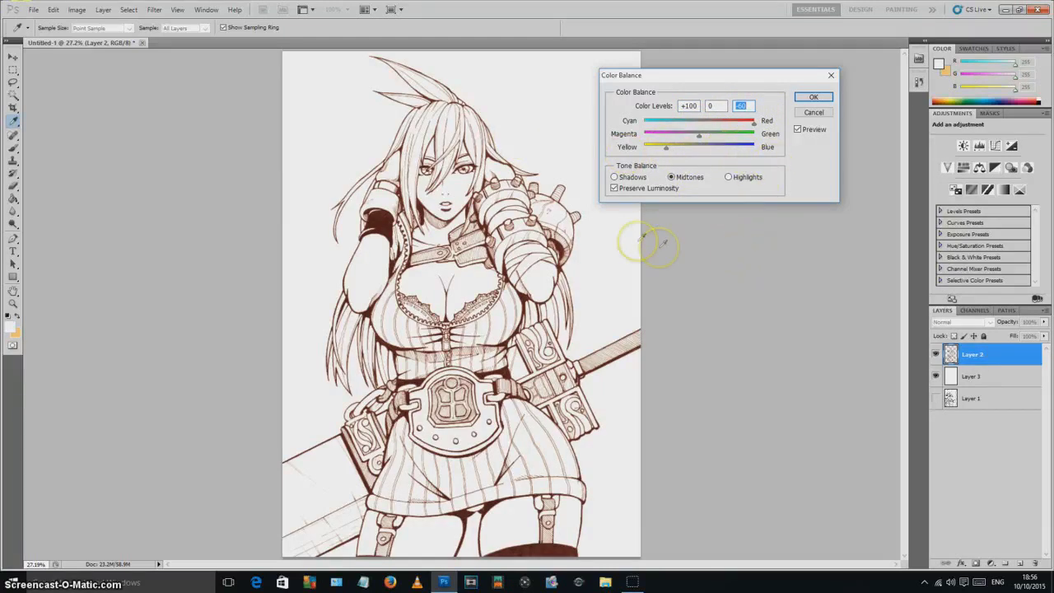
{"action": "left_click", "coordinate": [814, 112]}
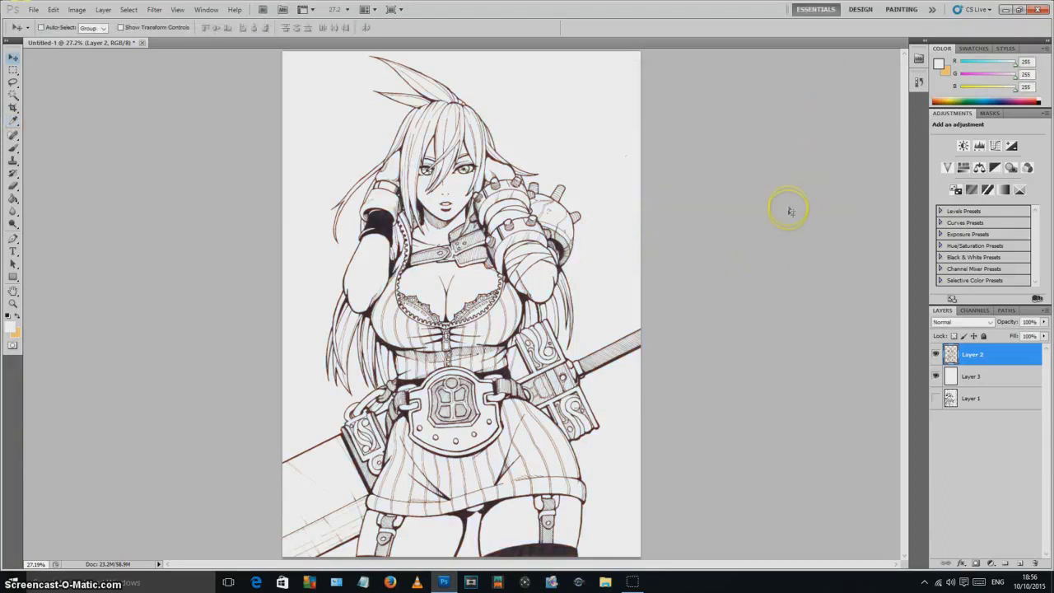